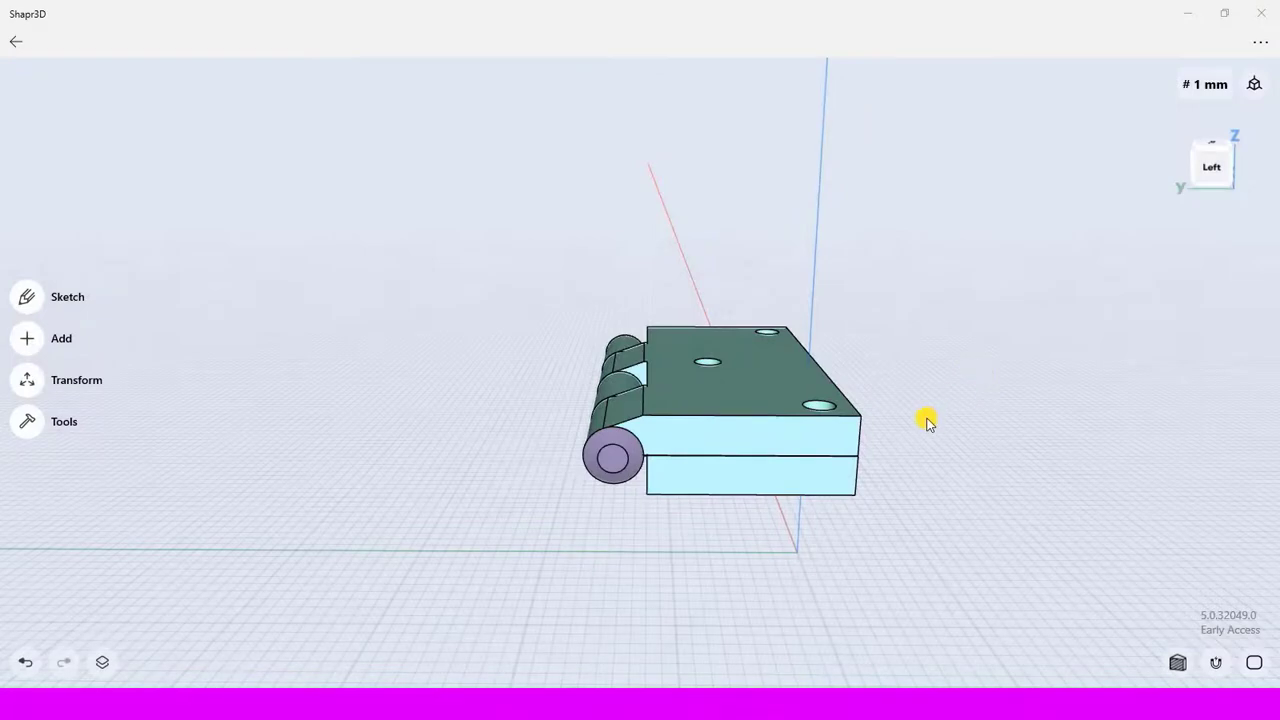
Hide the Hinge folder with all its bodies to clear the workspace.
middle_click_drag(926, 420, 826, 414)
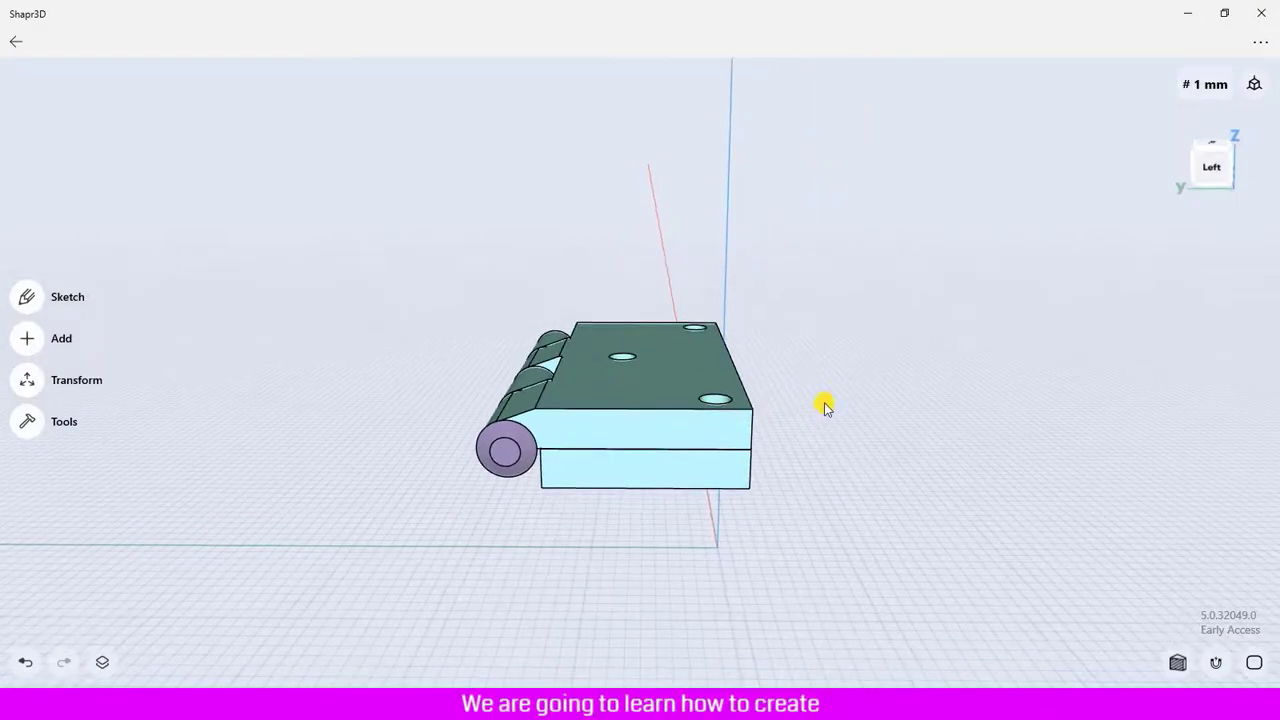
right_click_drag(826, 403, 846, 428)
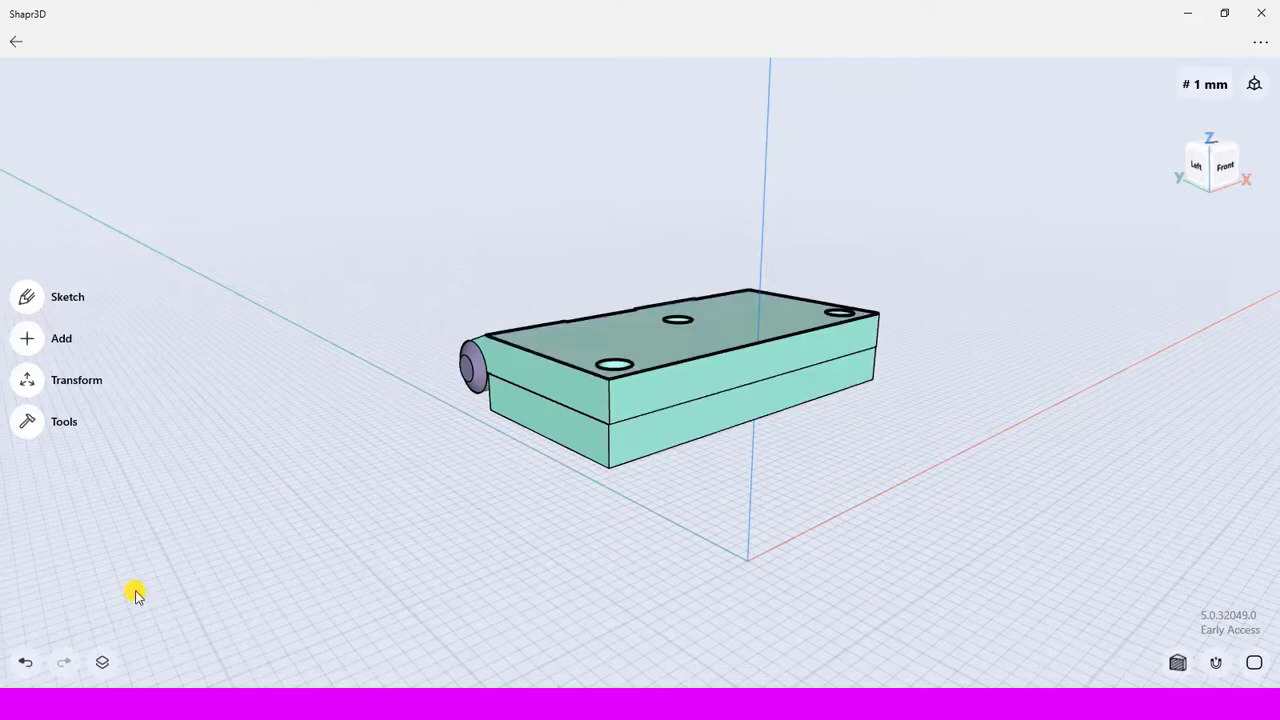
left_click(105, 661)
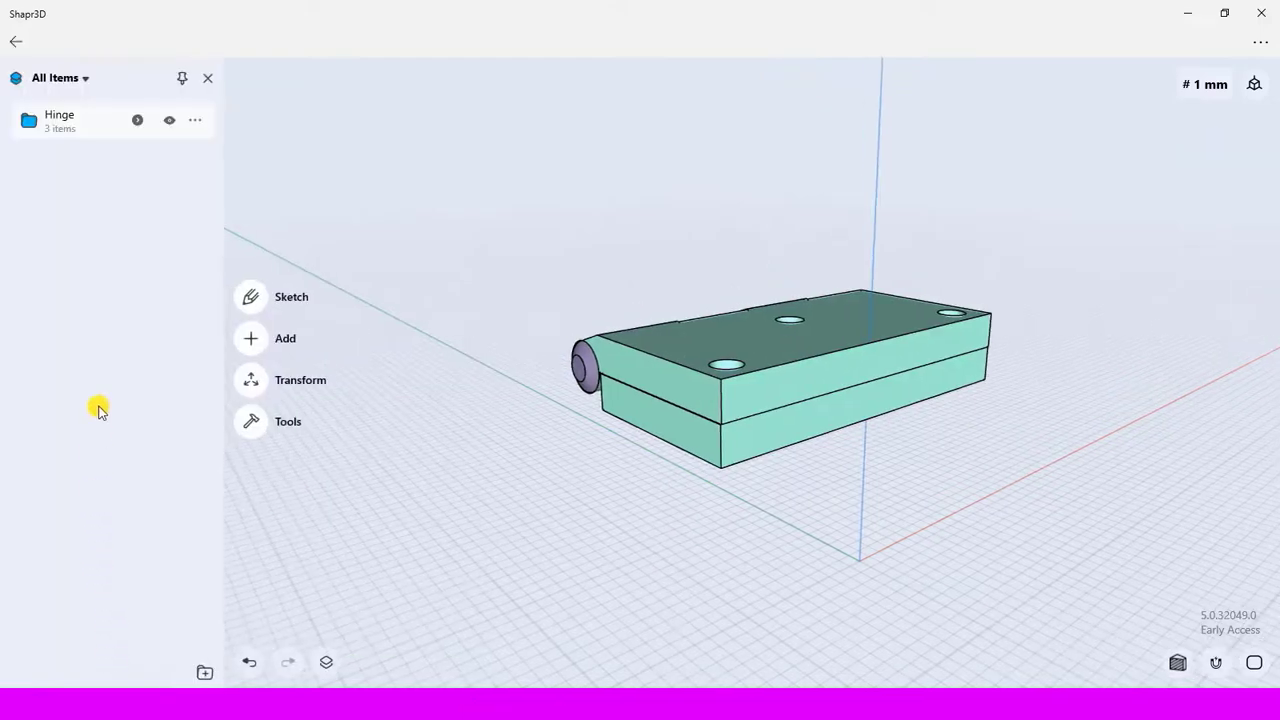
left_click(48, 120)
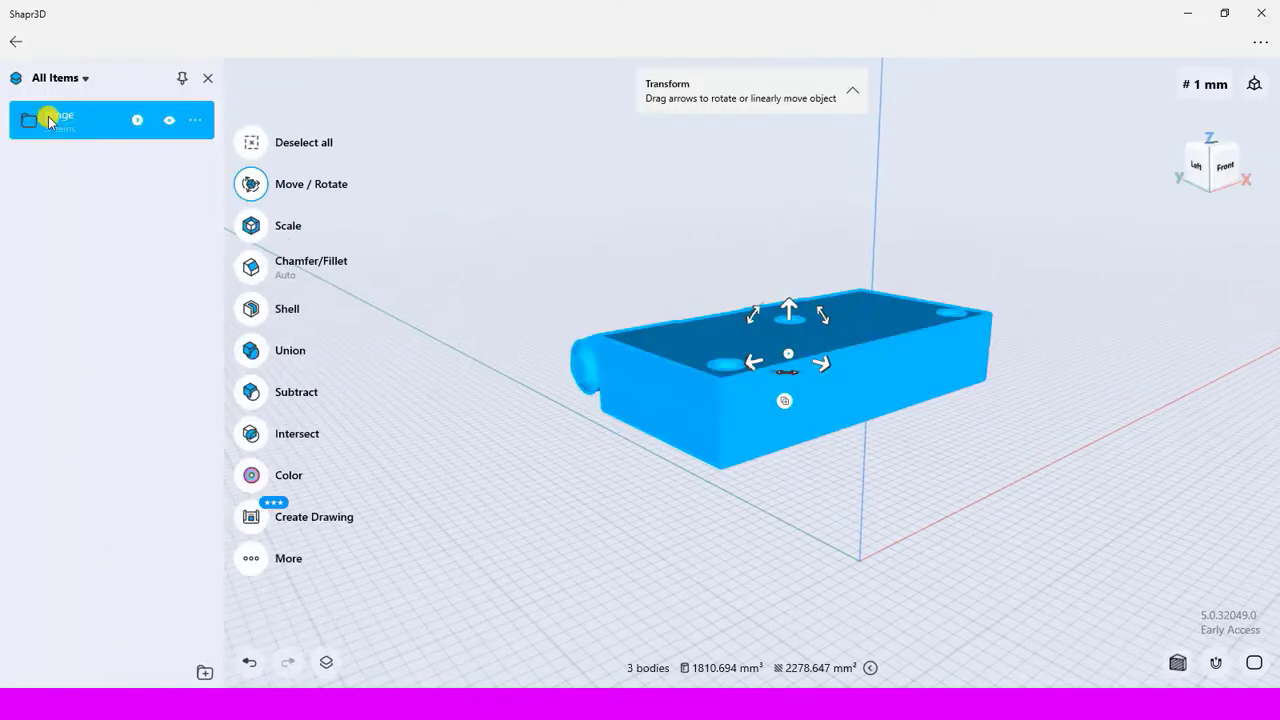
left_click(167, 121)
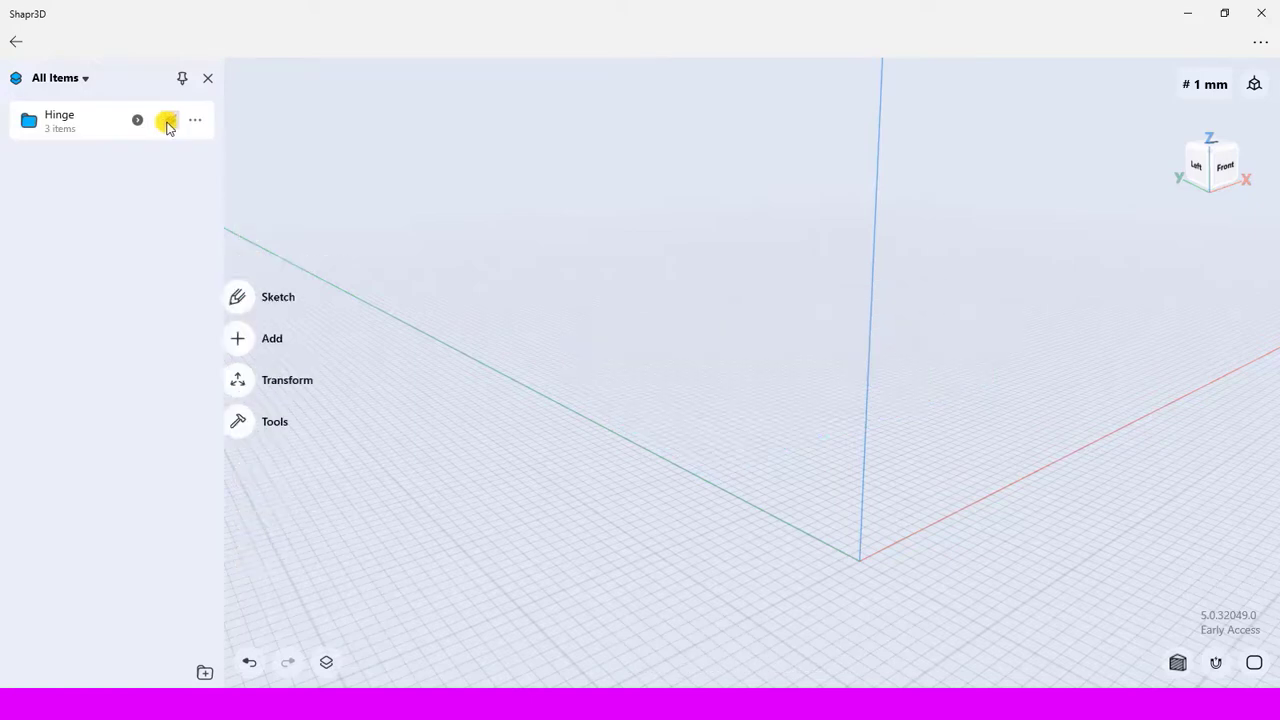
left_click(207, 80)
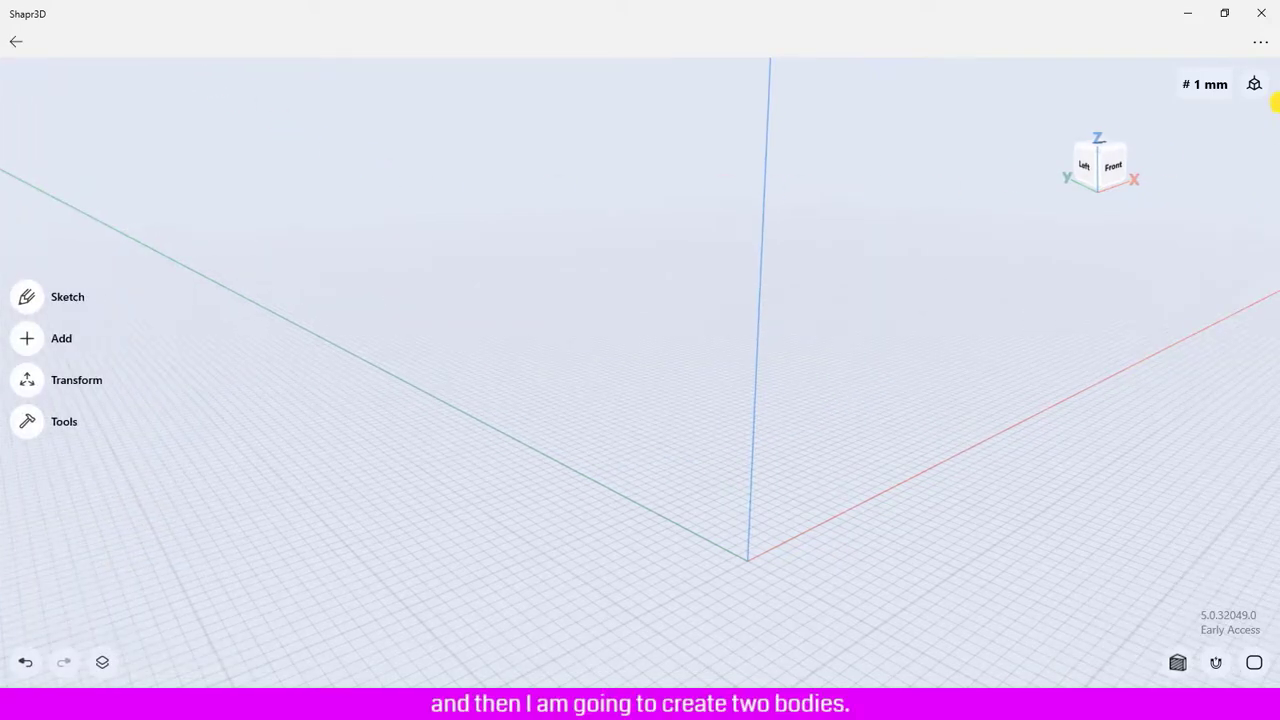
Sketch a circle with a 30 mm radius on the ground plane, centred on the Y axis in front of the origin.
left_click(1254, 84)
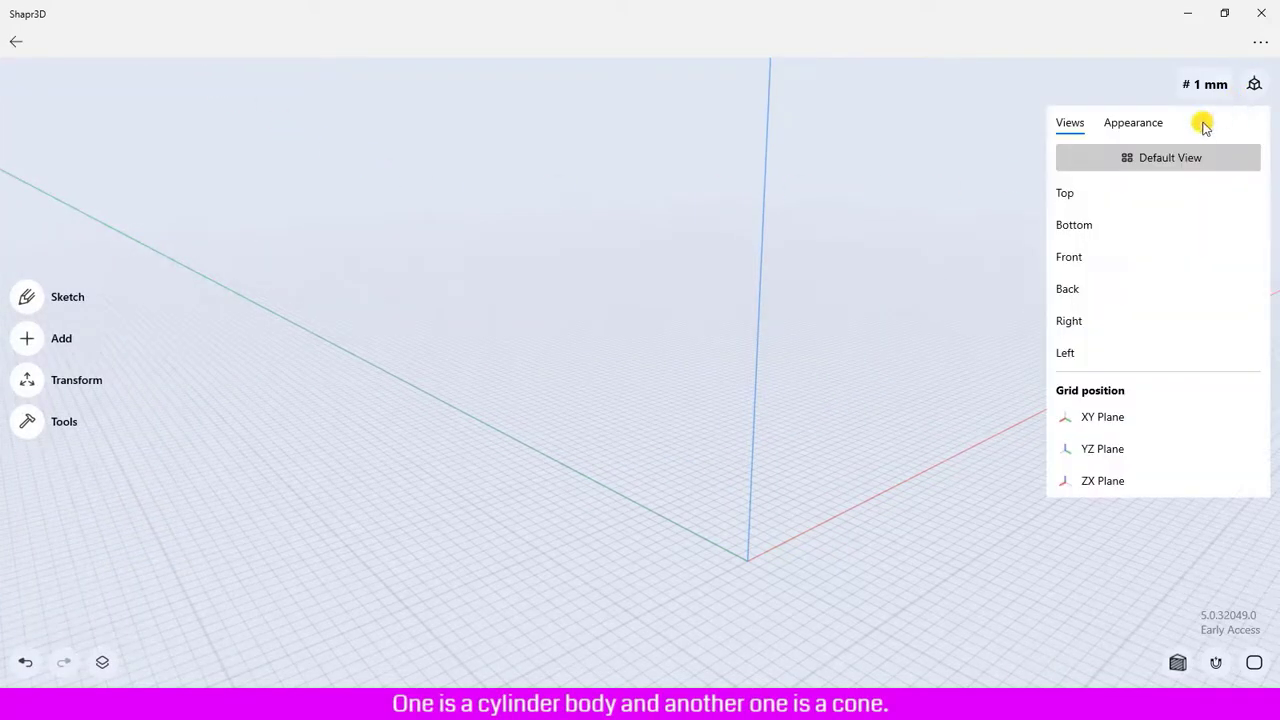
left_click(1159, 164)
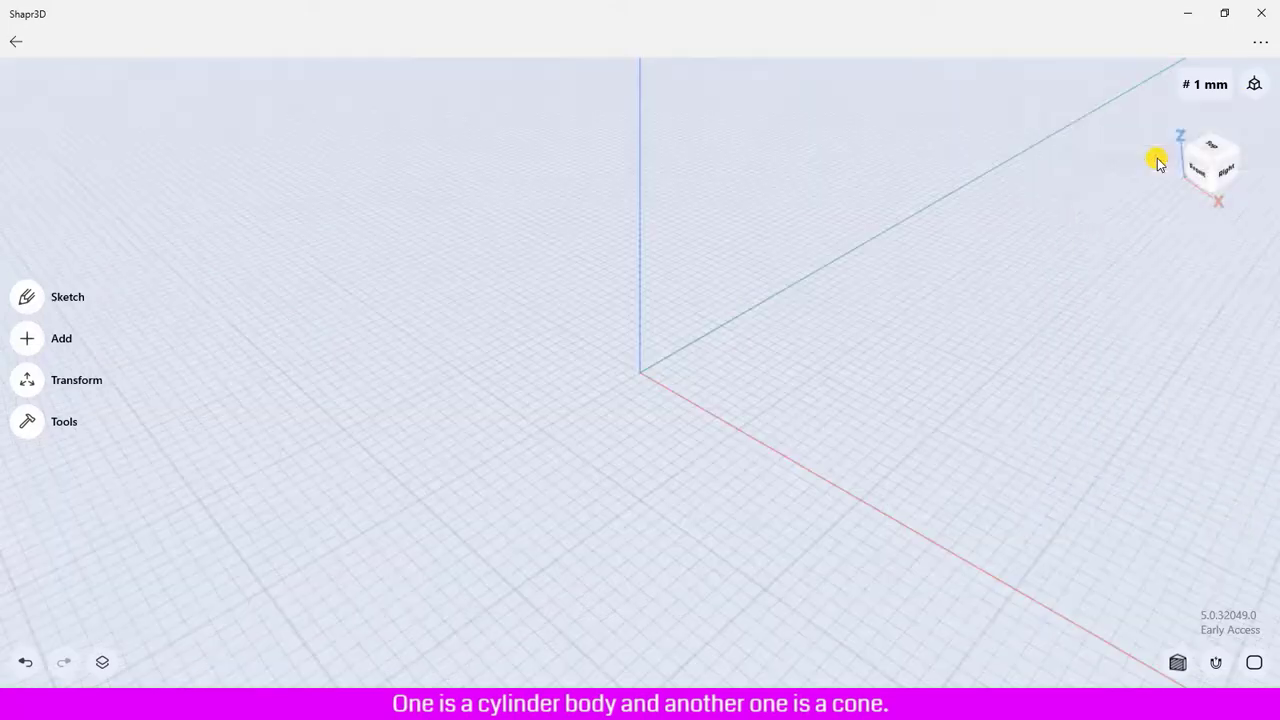
left_click(28, 297)
left_click(26, 358)
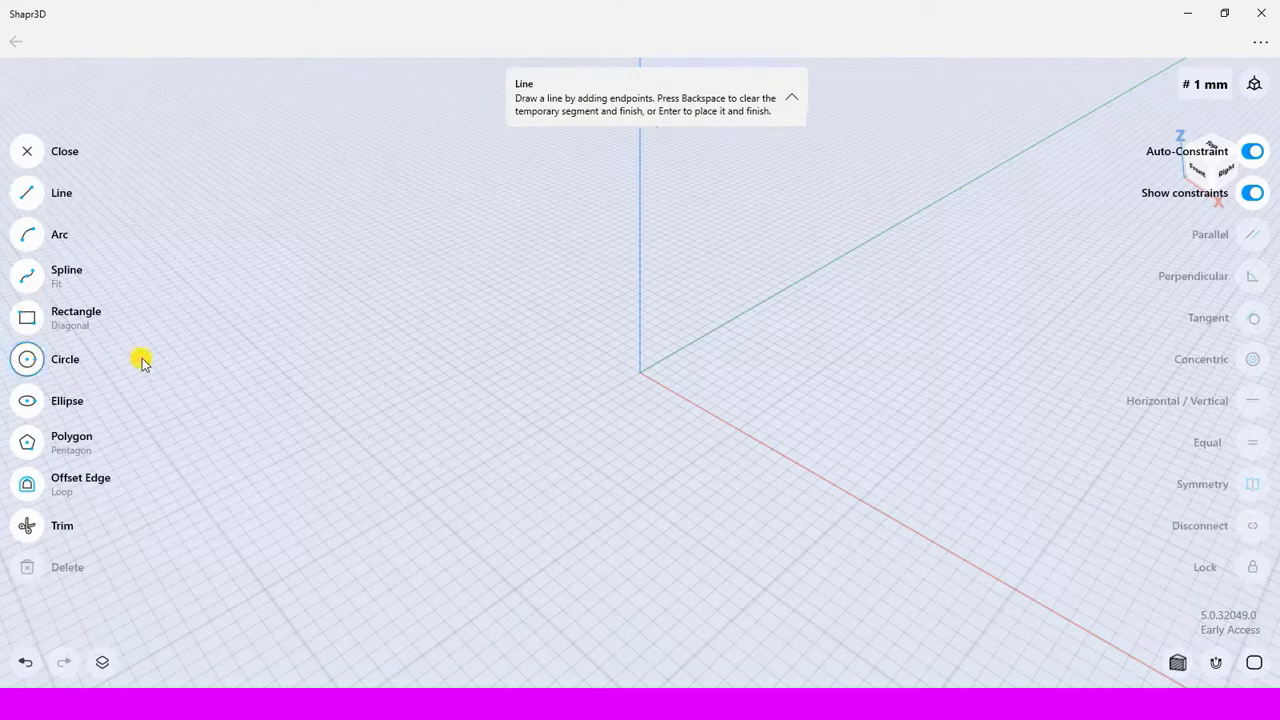
left_click(476, 469)
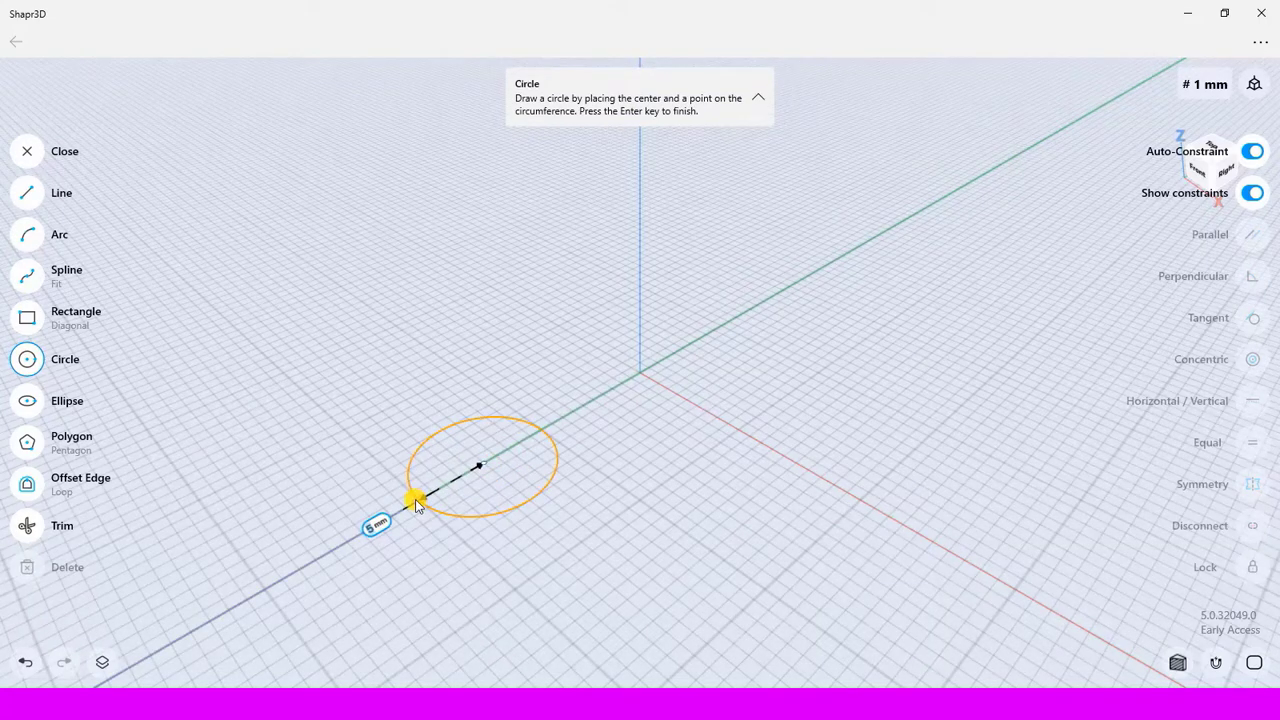
type("3")
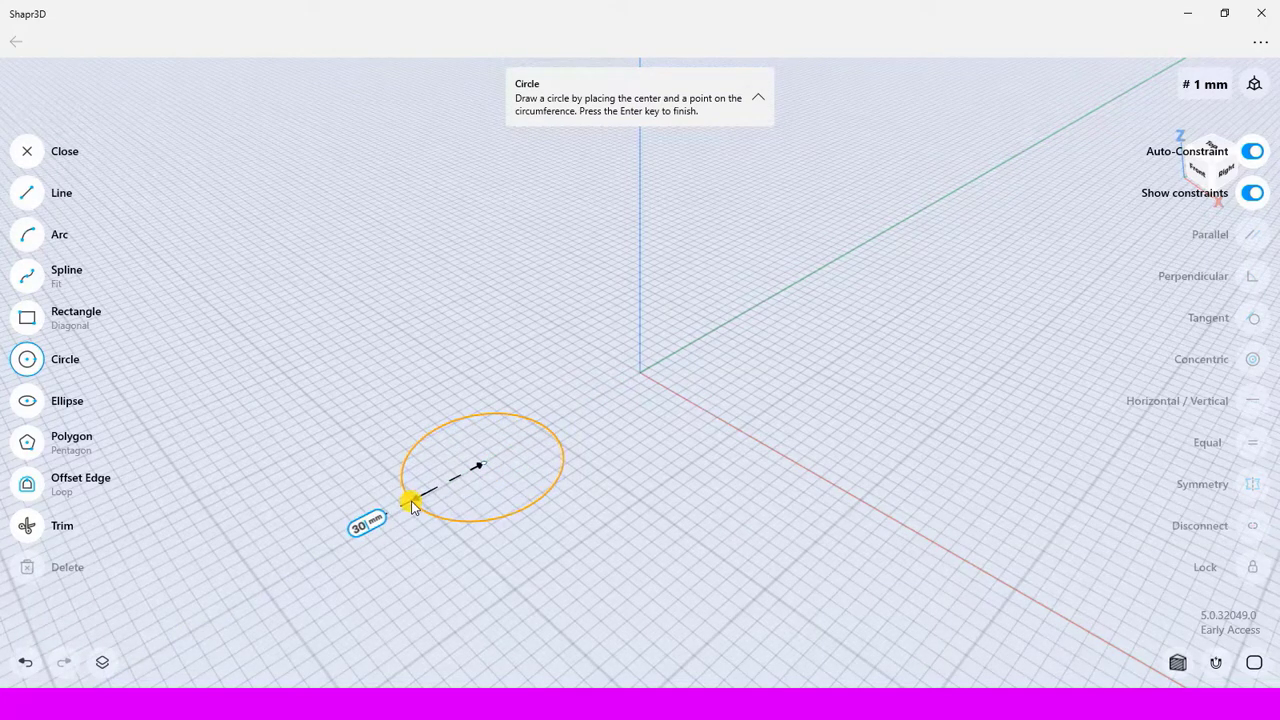
type("0")
key("Return")
scroll(646, 378, "down", 5)
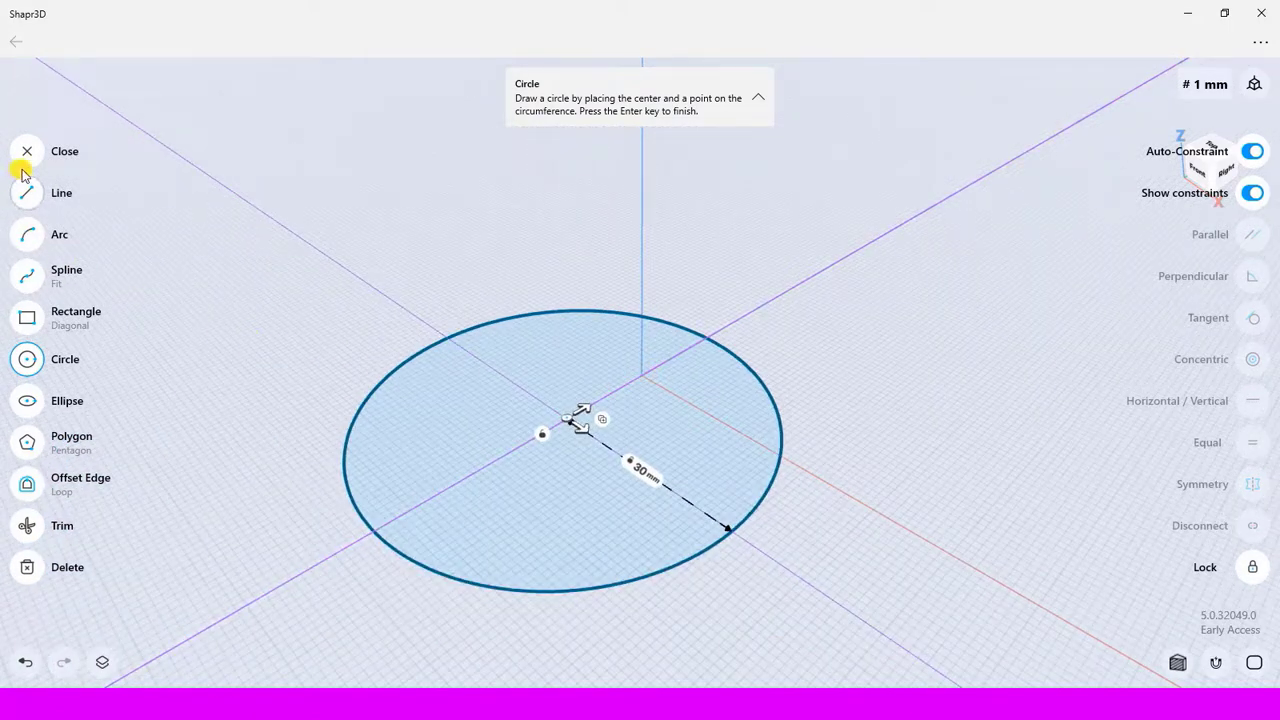
left_click(27, 155)
Extrude the circular profile upward 30 mm into a cylinder and clear the selection.
left_click(477, 515)
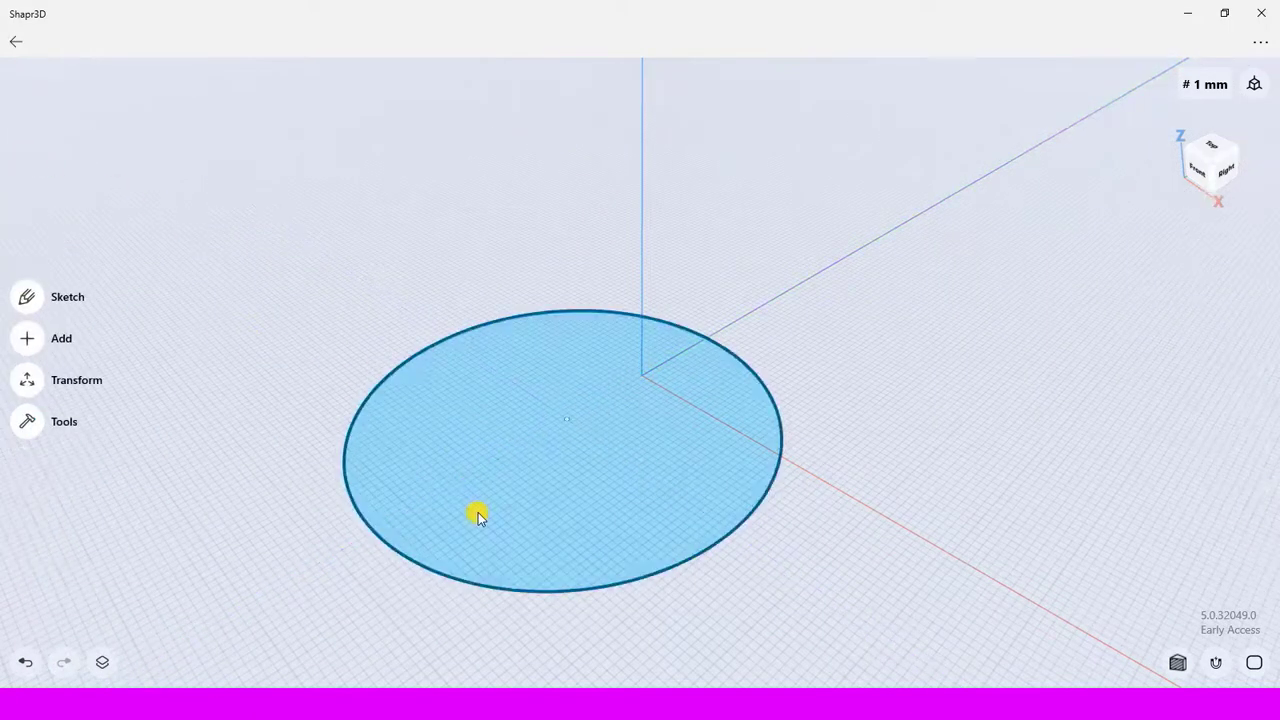
left_click(478, 514)
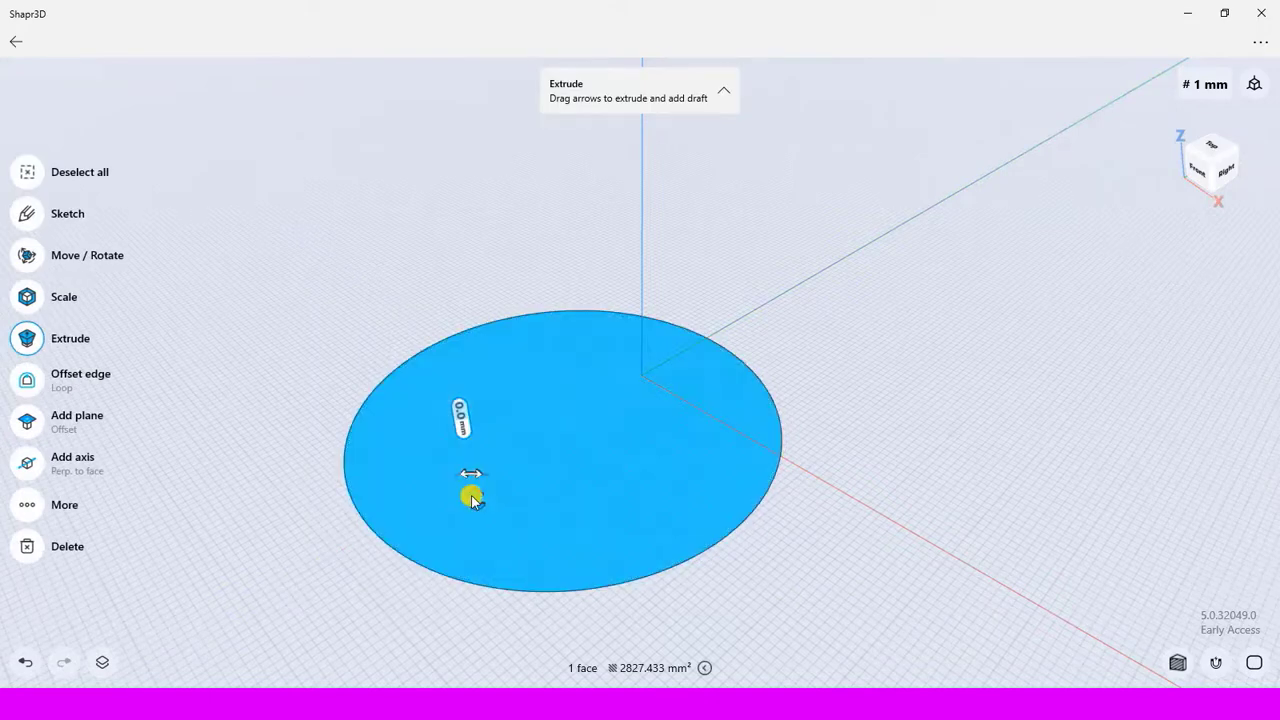
left_click_drag(475, 498, 449, 351)
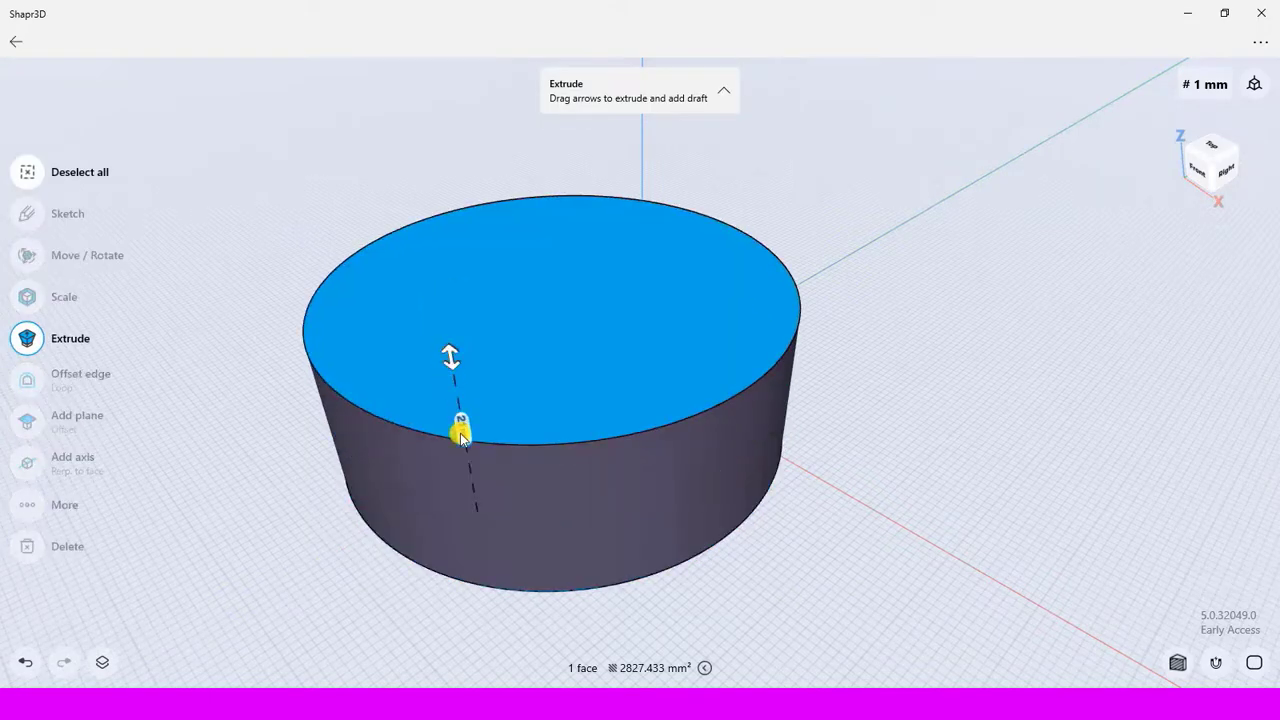
left_click(462, 430)
left_click(485, 497)
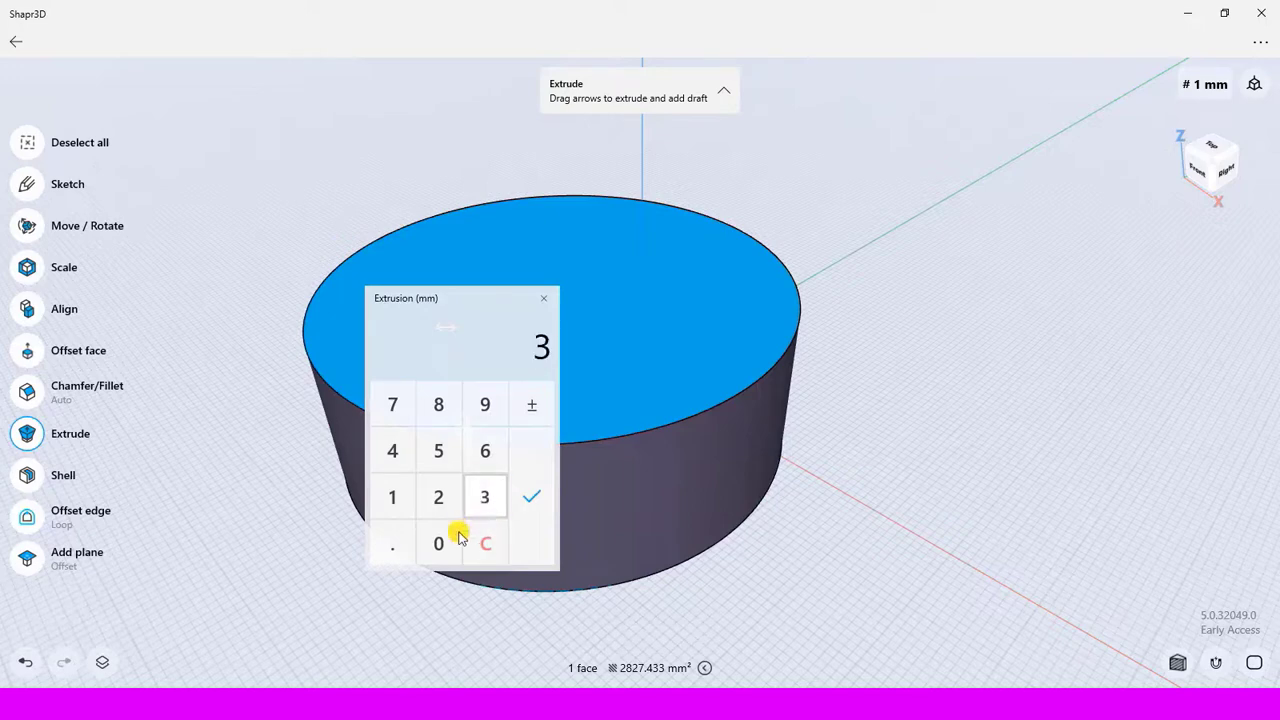
left_click(437, 549)
left_click(530, 504)
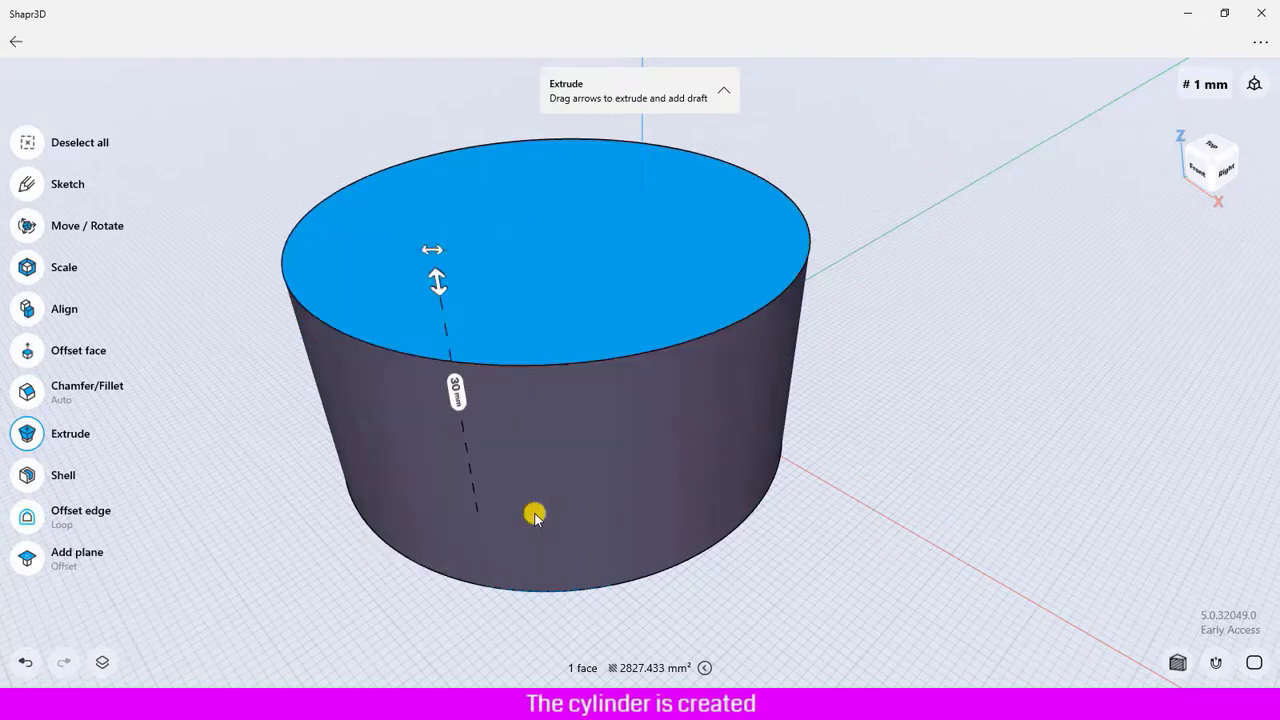
left_click(27, 145)
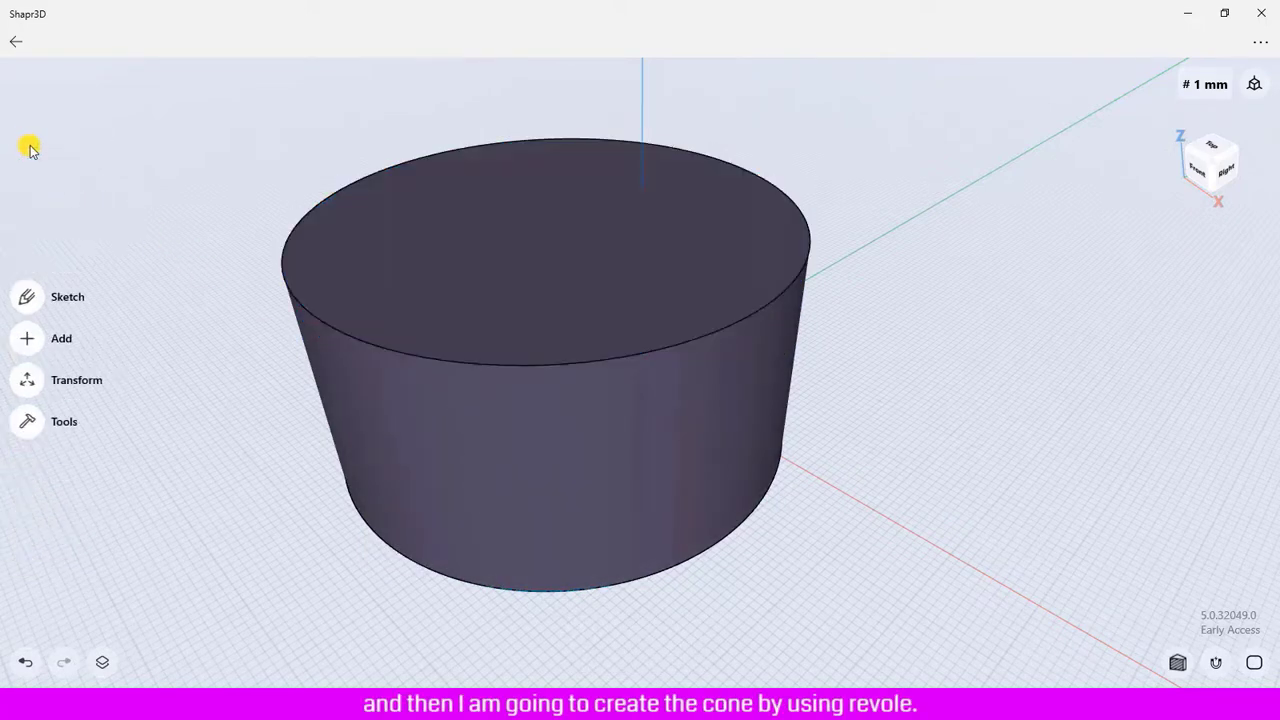
Sketch a closed triangle on the front plane beside the cylinder, with a 30 mm base on the X axis and an upright side about 46 mm long.
left_click(1199, 174)
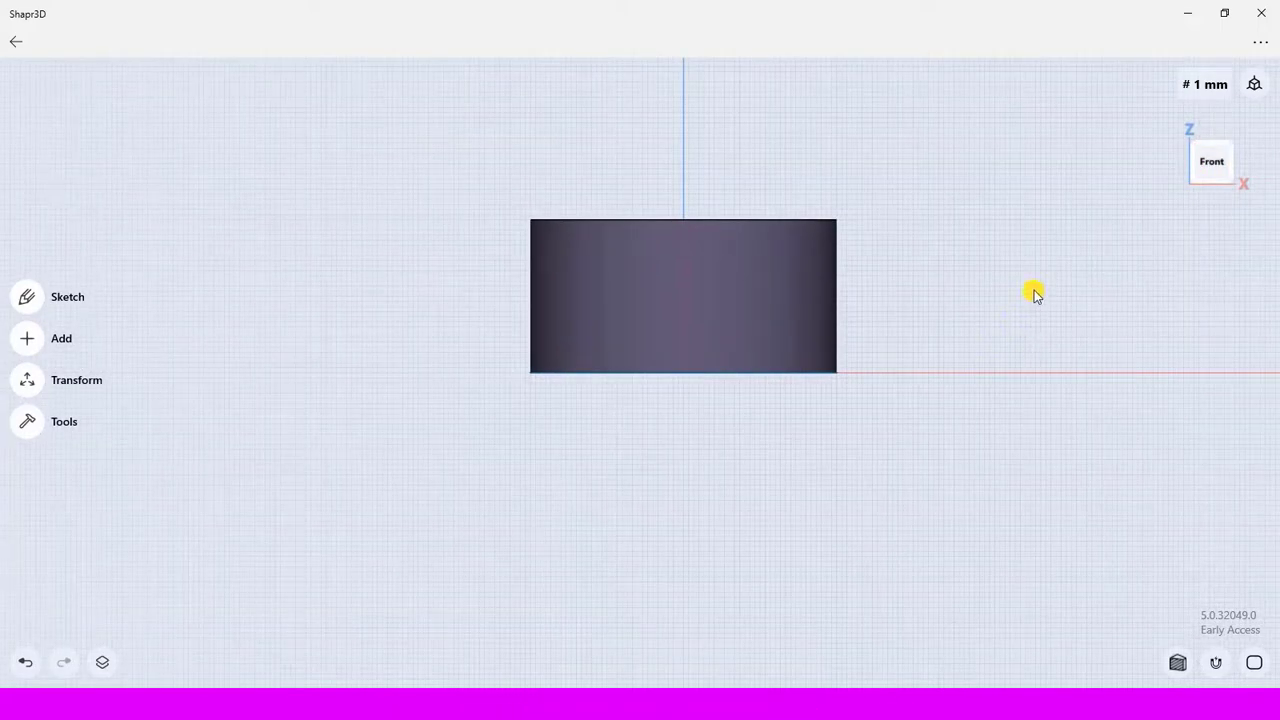
right_click_drag(1034, 291, 733, 383)
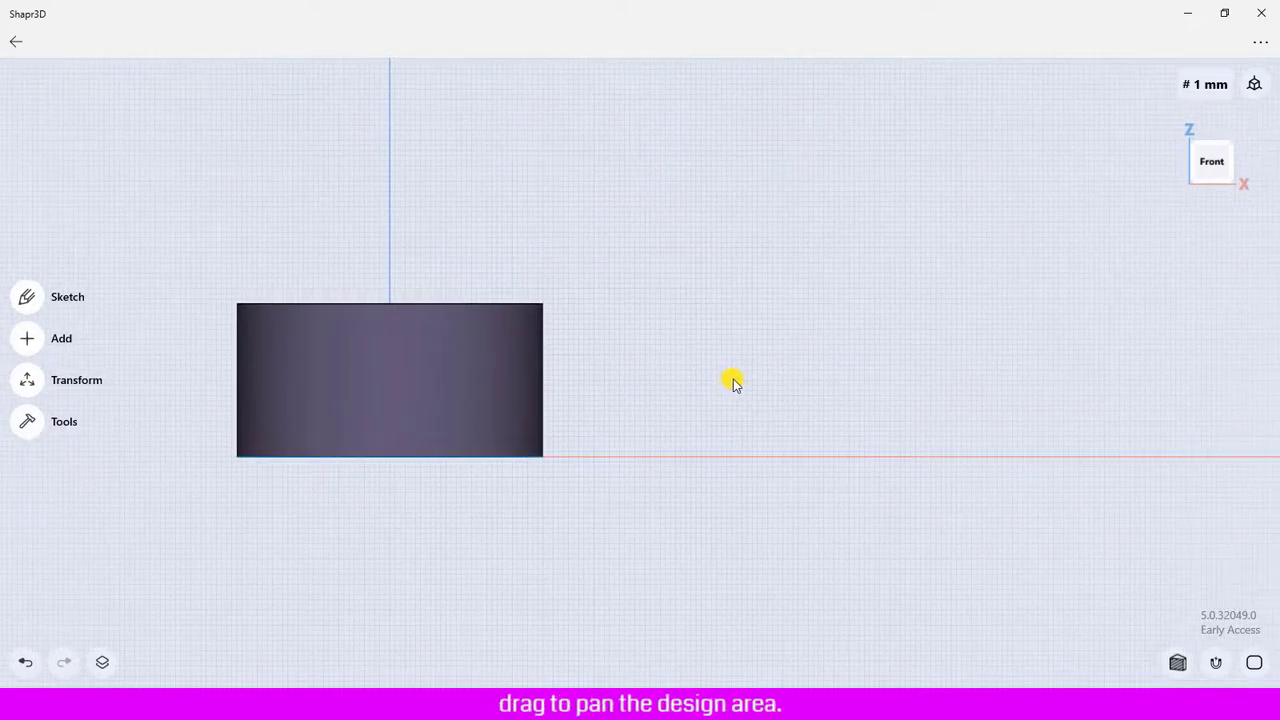
left_click(34, 309)
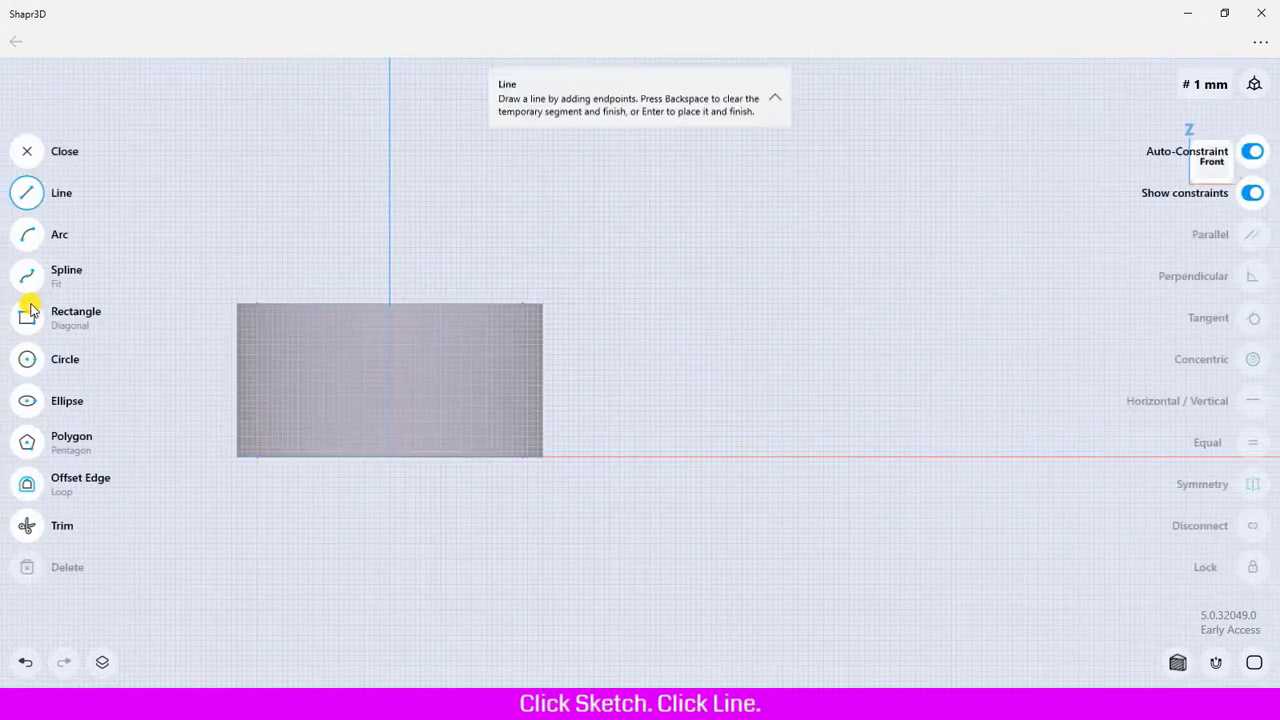
left_click(28, 200)
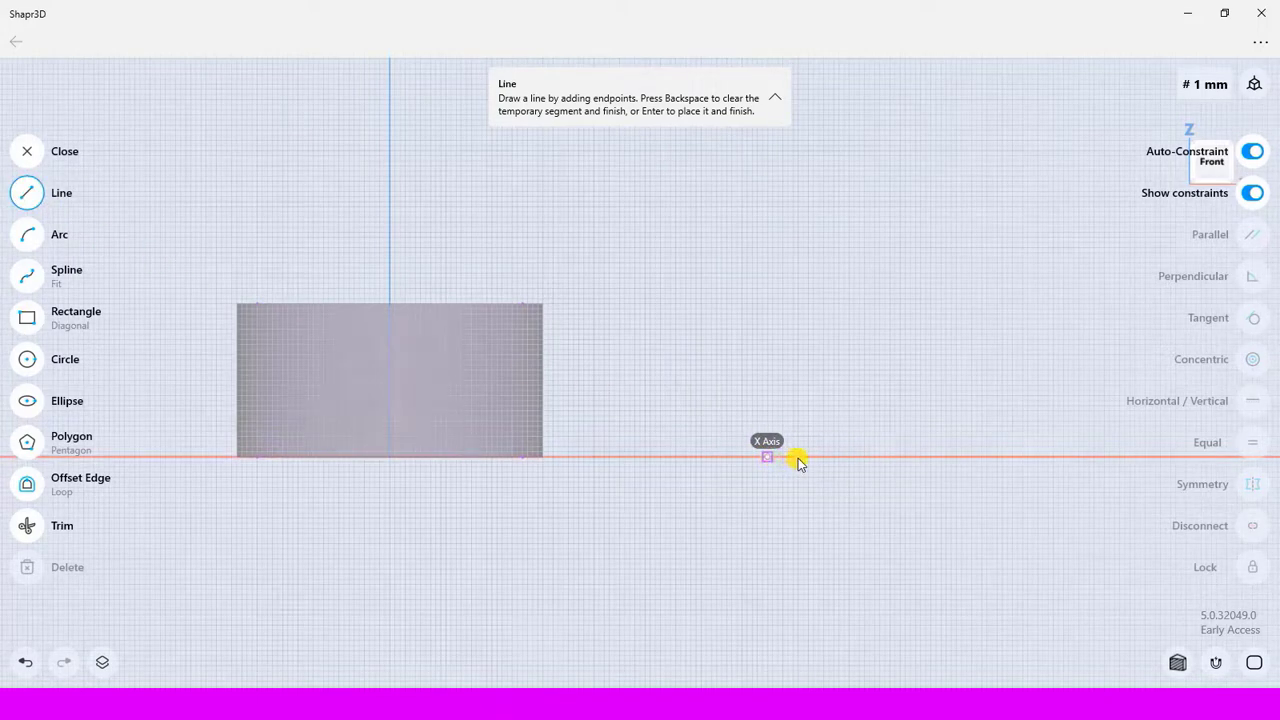
left_click_drag(768, 458, 921, 457)
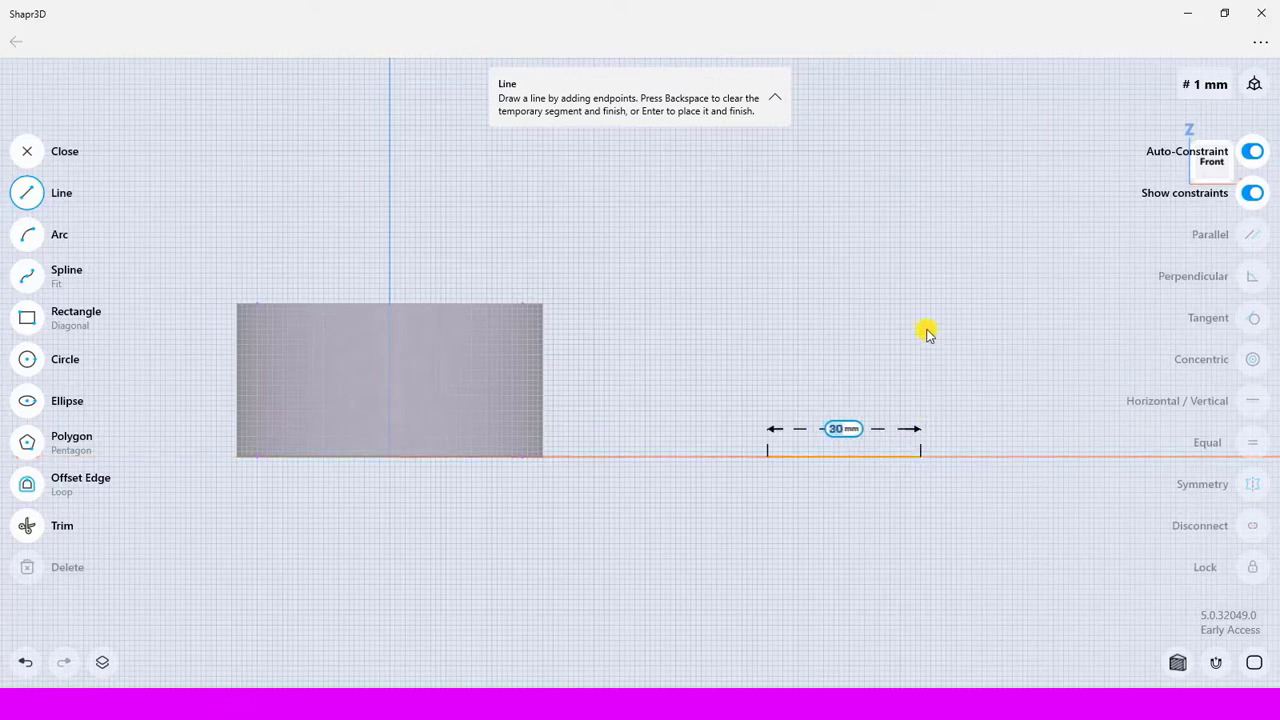
left_click(924, 223)
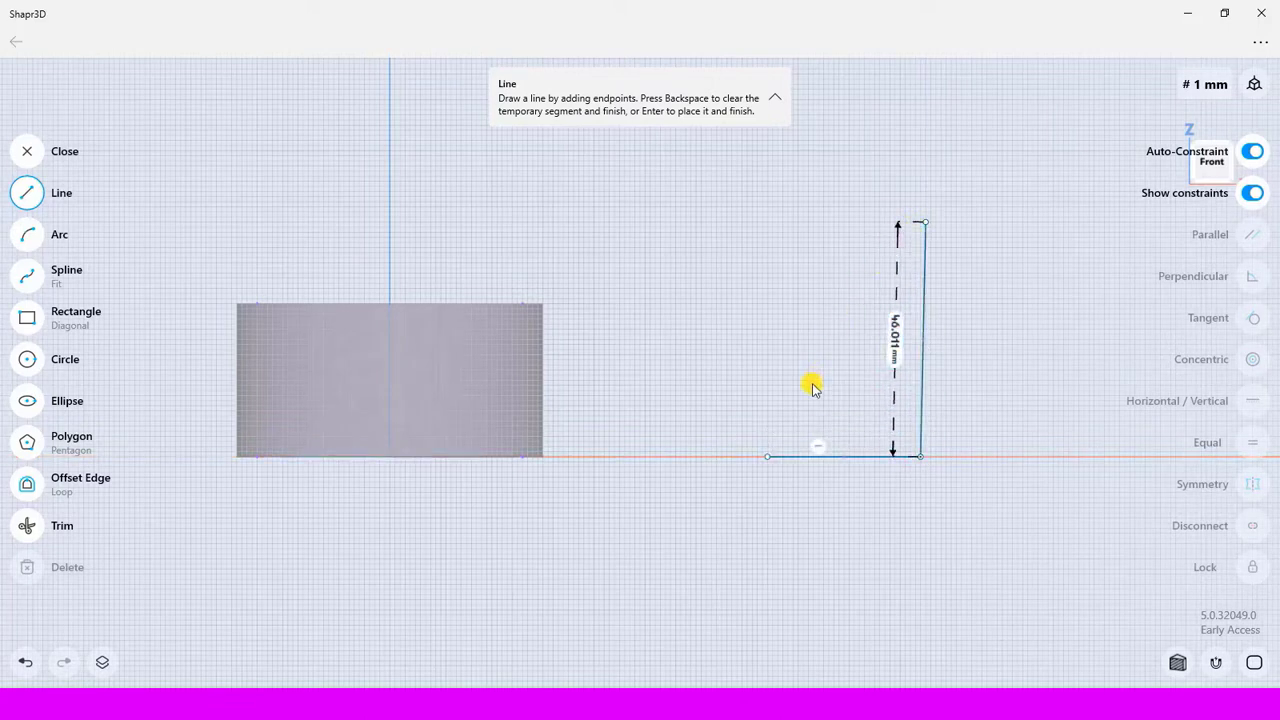
left_click(766, 457)
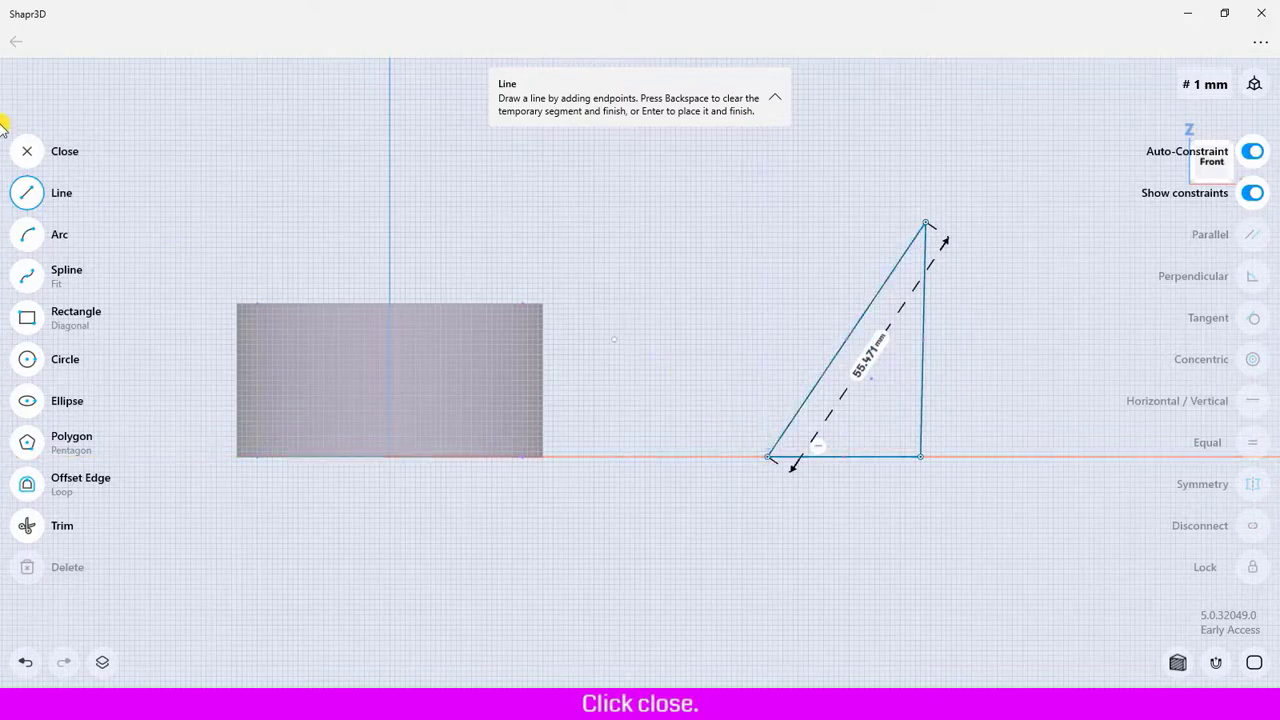
left_click(27, 156)
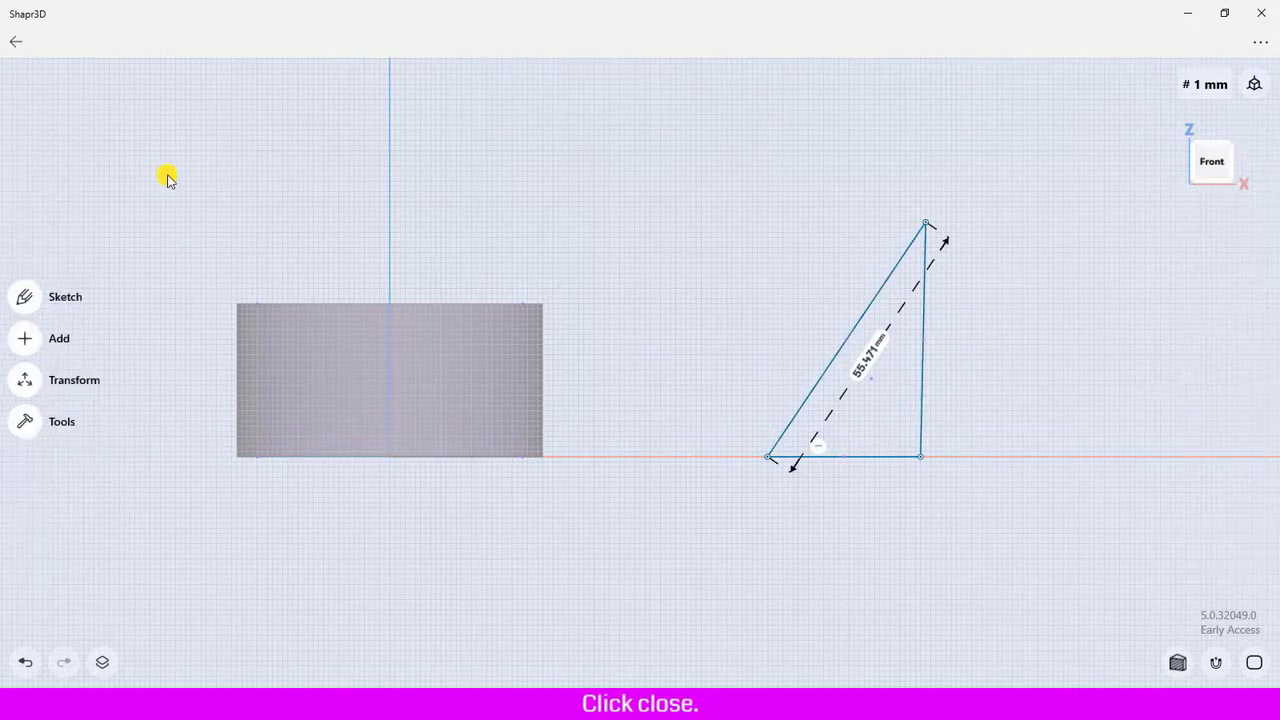
Constrain the triangle's upright side to vertical and make it perpendicular to the base.
left_click(922, 335)
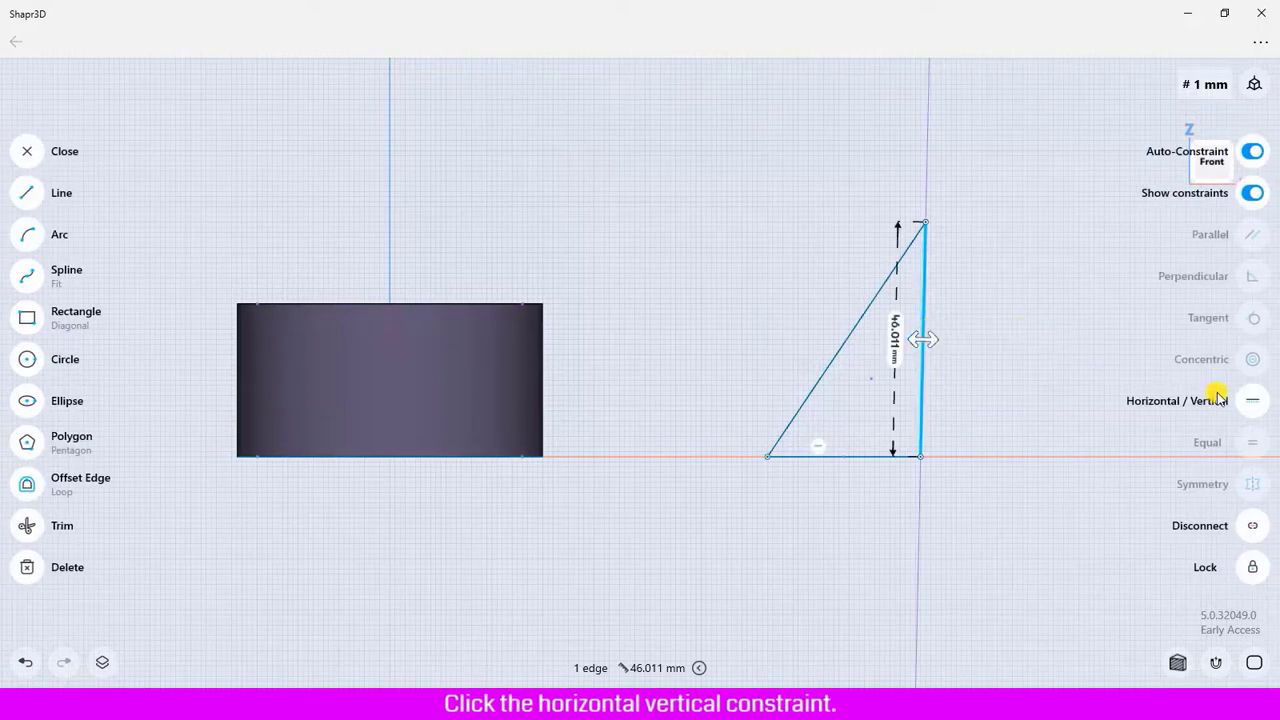
left_click(1255, 401)
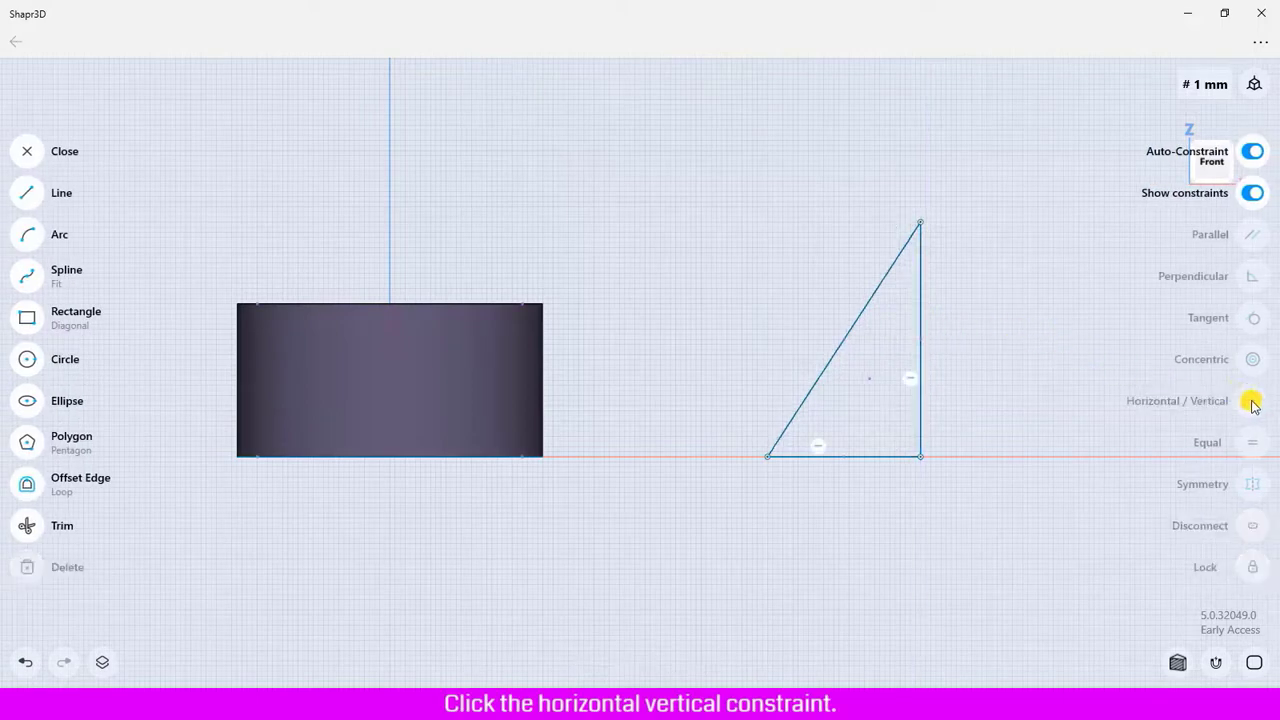
left_click(873, 457)
left_click(919, 386, "shift")
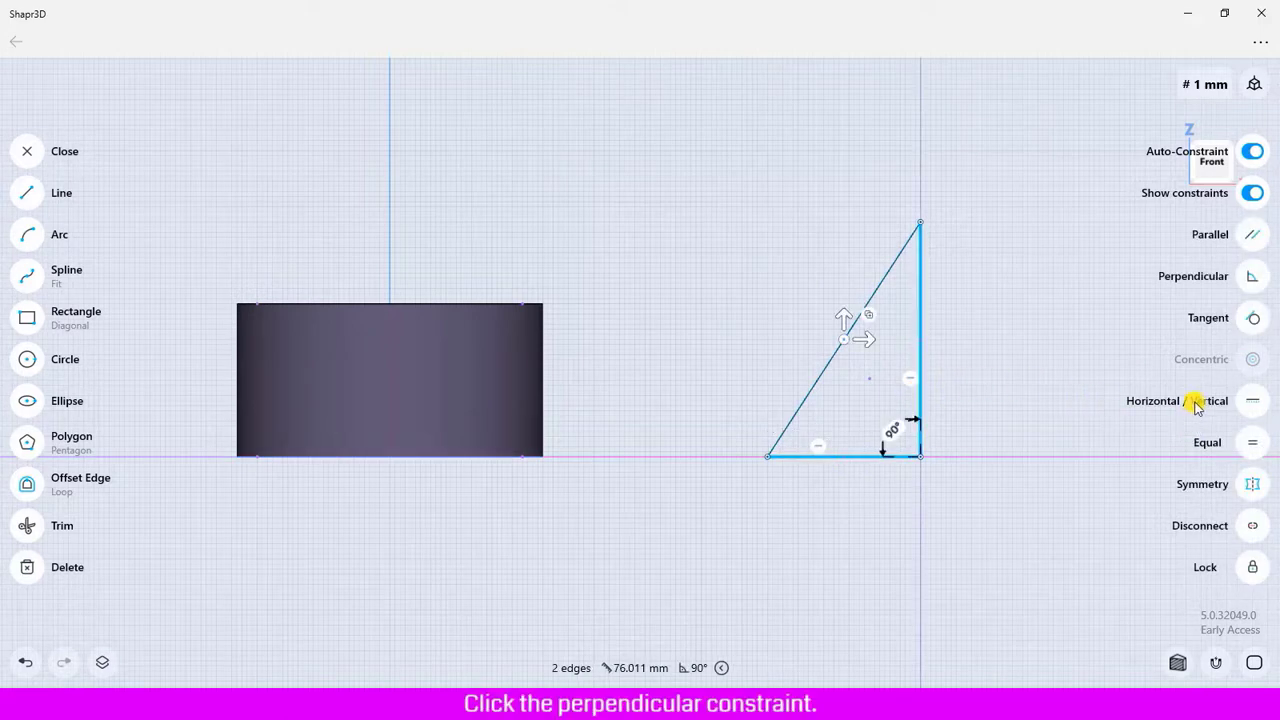
left_click(1251, 280)
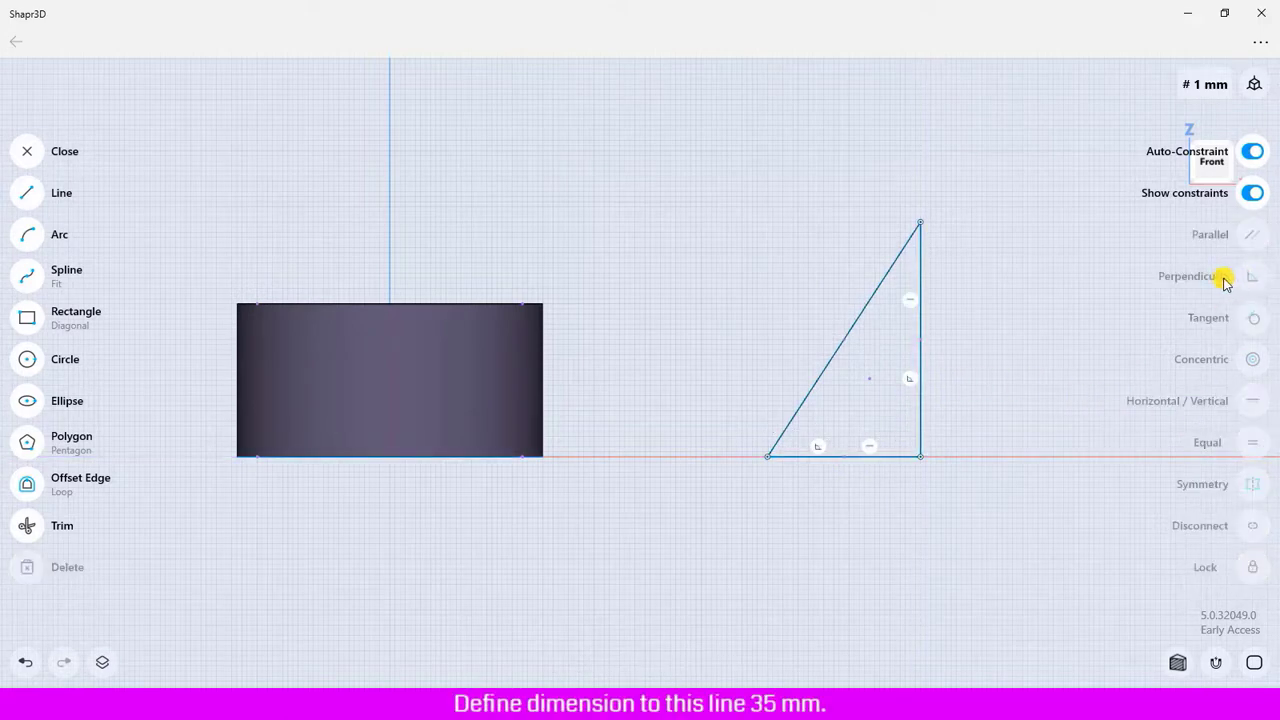
Set the length of the triangle's base to 35 mm, with its dimension placed below the line.
left_click(860, 457)
left_click_drag(844, 455, 845, 548)
left_click(840, 546)
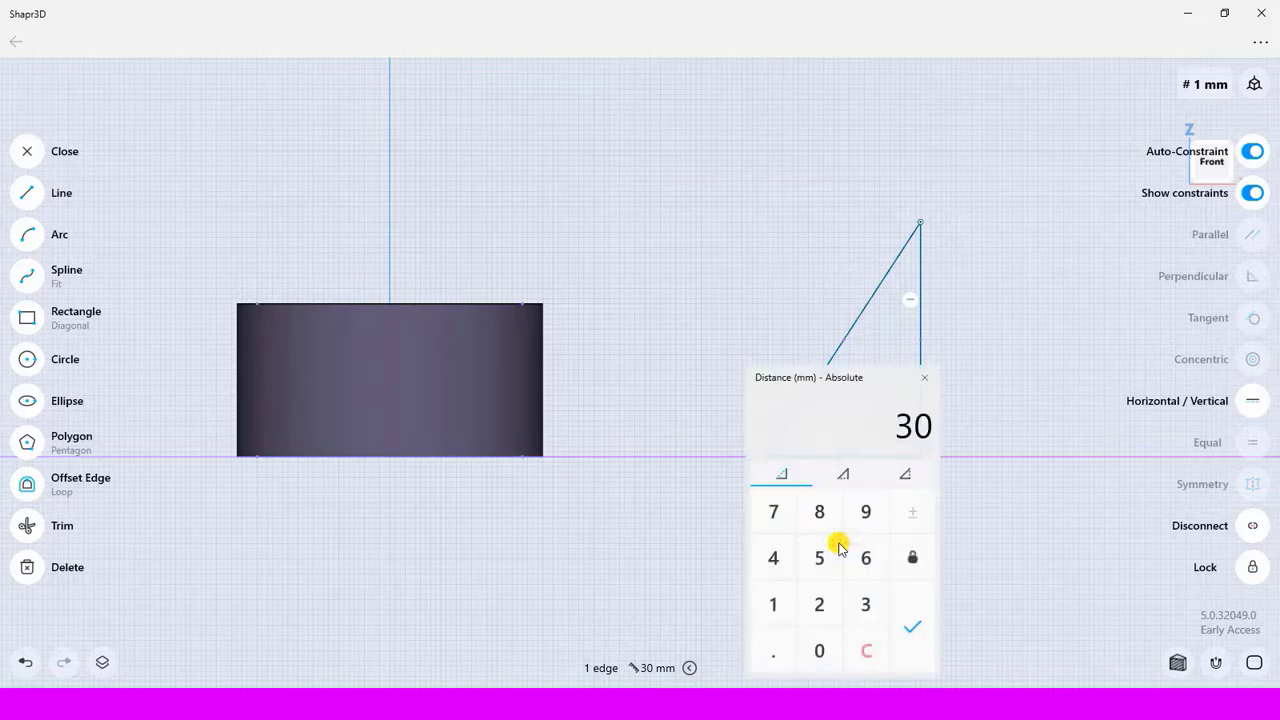
left_click(862, 605)
left_click(818, 557)
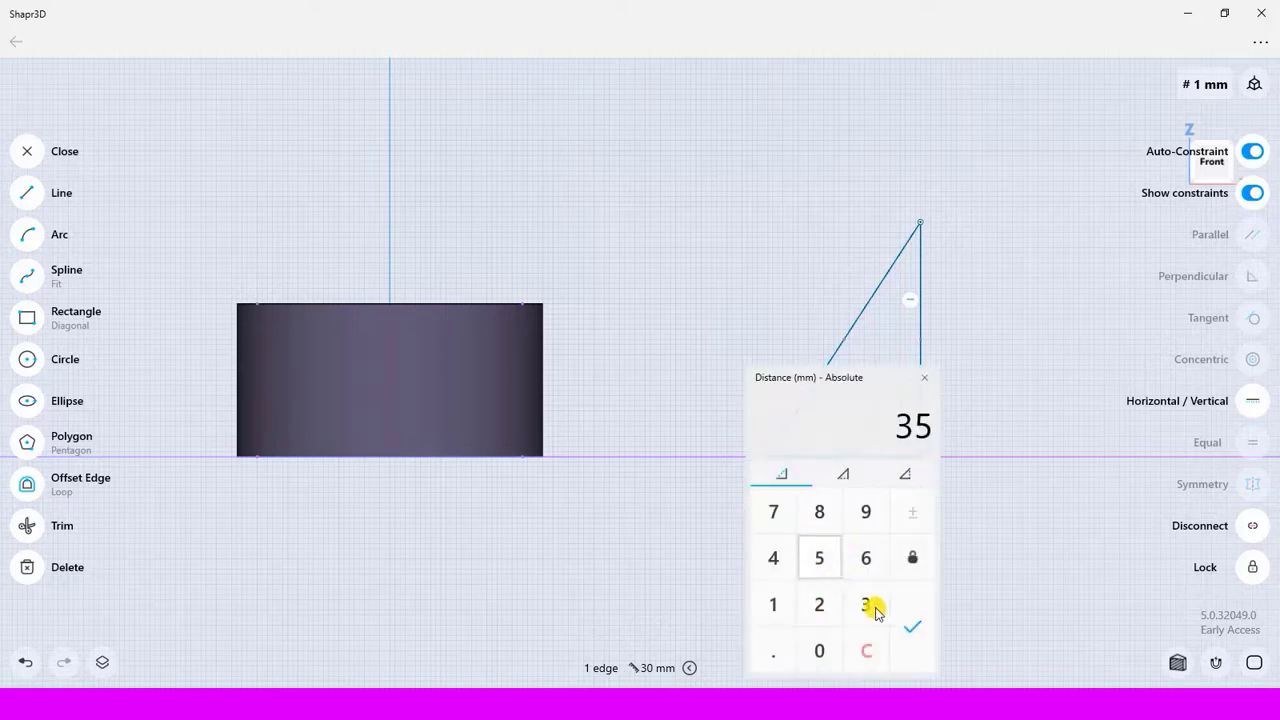
left_click(913, 626)
Set the length of the triangle's upright side to 45 mm, with its dimension placed outside the triangle, and finish the sketch.
left_click(945, 426)
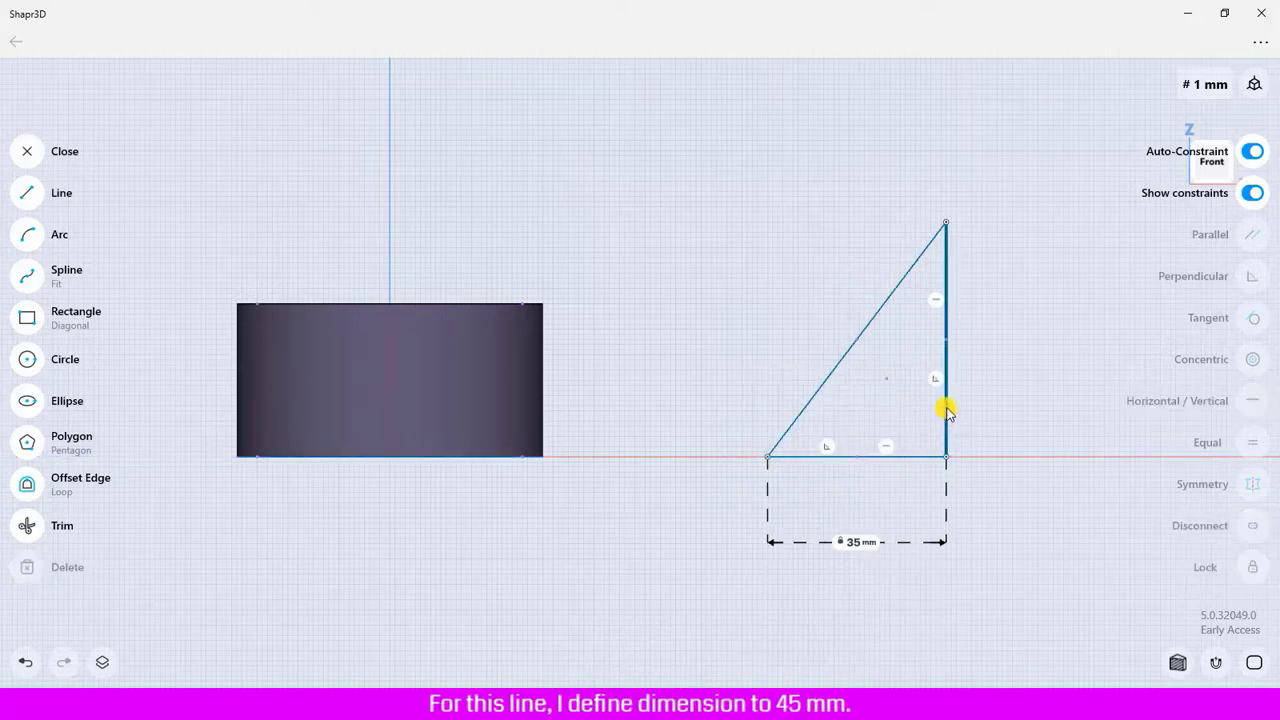
left_click_drag(920, 352, 1068, 373)
left_click(1068, 370)
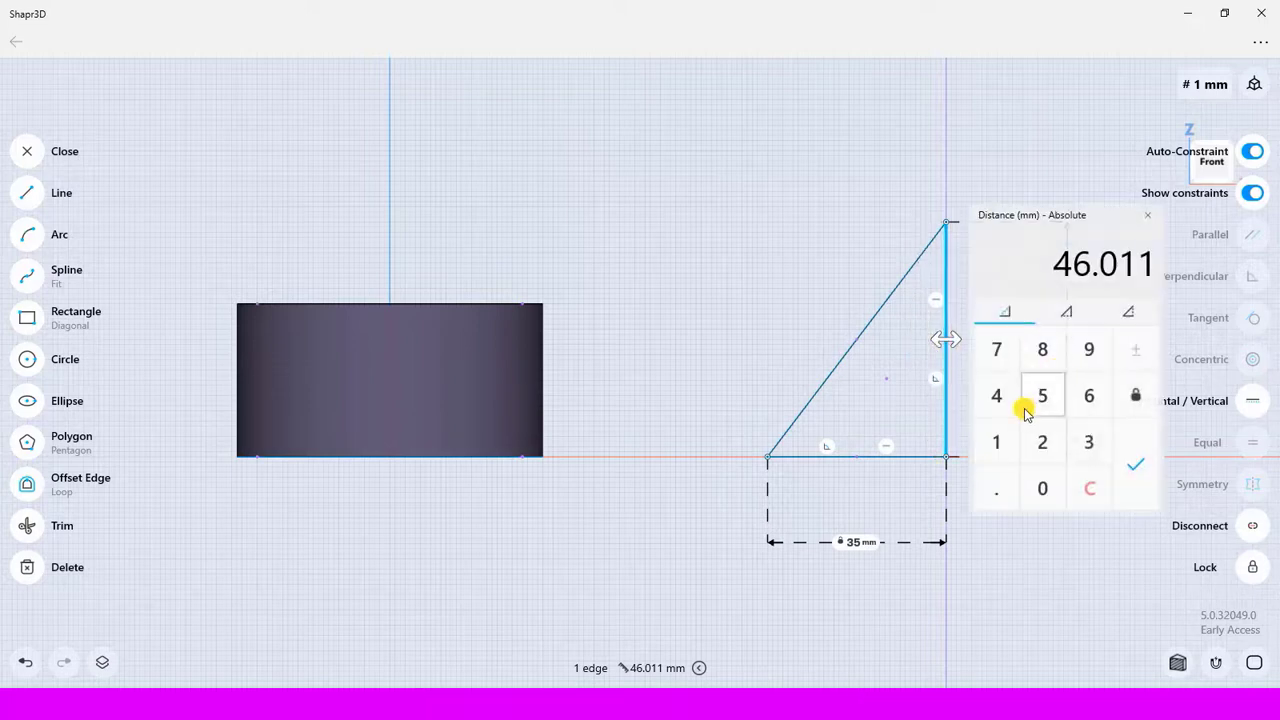
left_click(996, 395)
left_click(1041, 396)
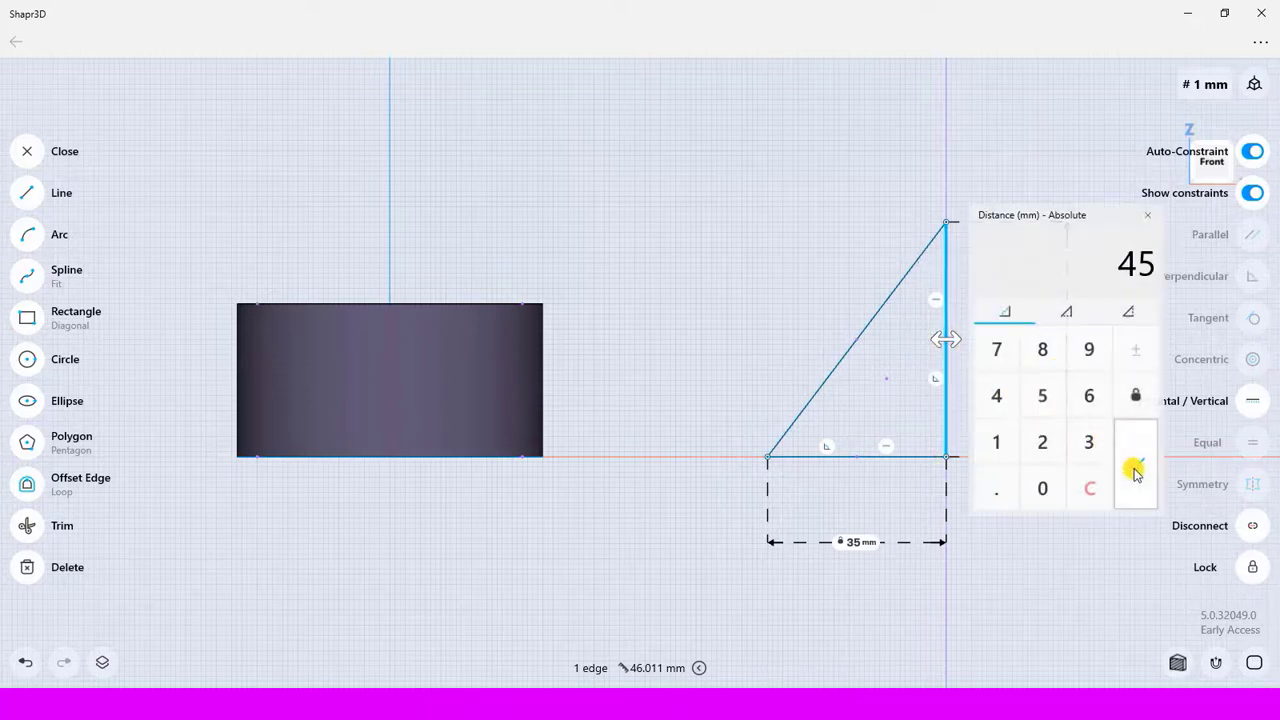
left_click(1135, 464)
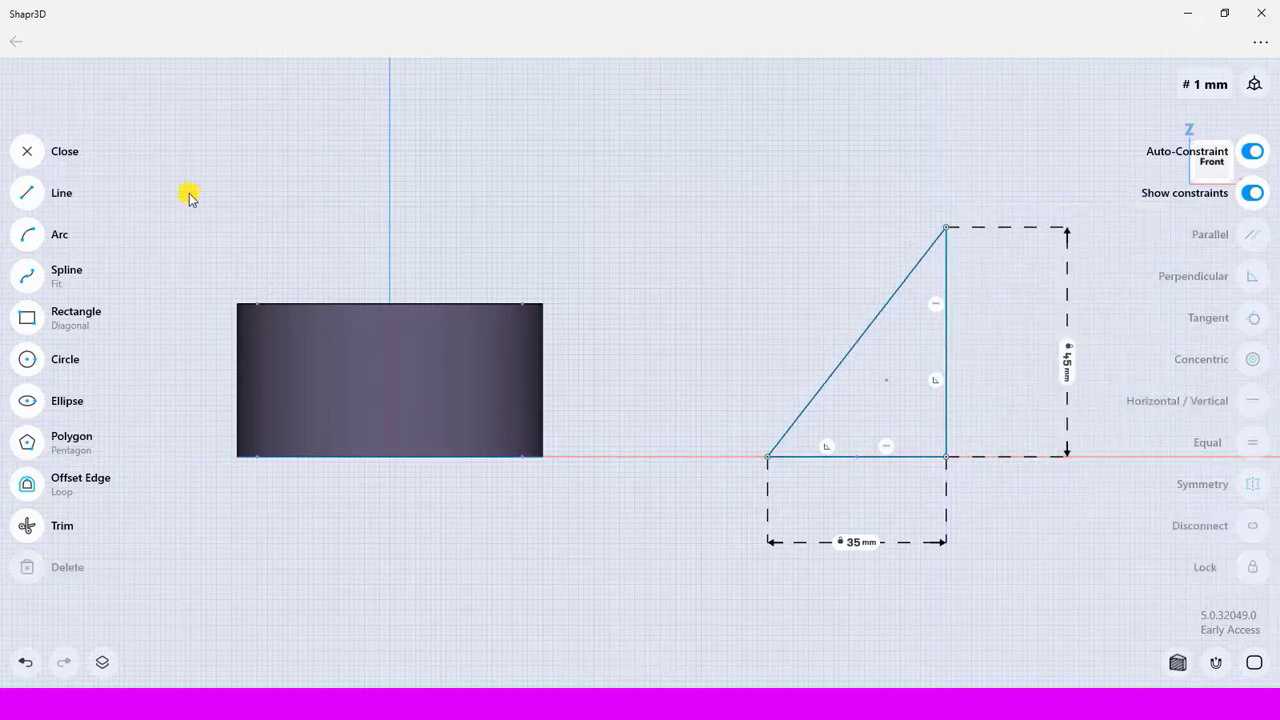
left_click(22, 157)
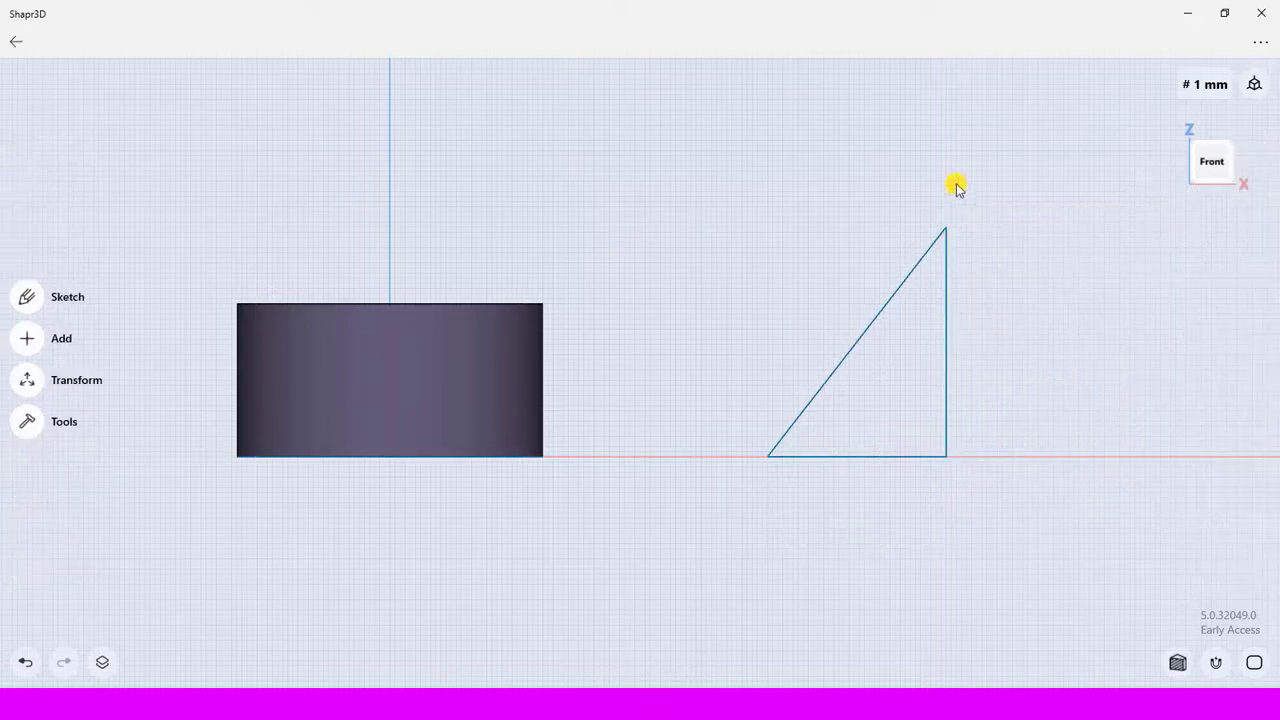
Revolve the triangular profile 360° around its upright side to form a cone.
left_click(1254, 86)
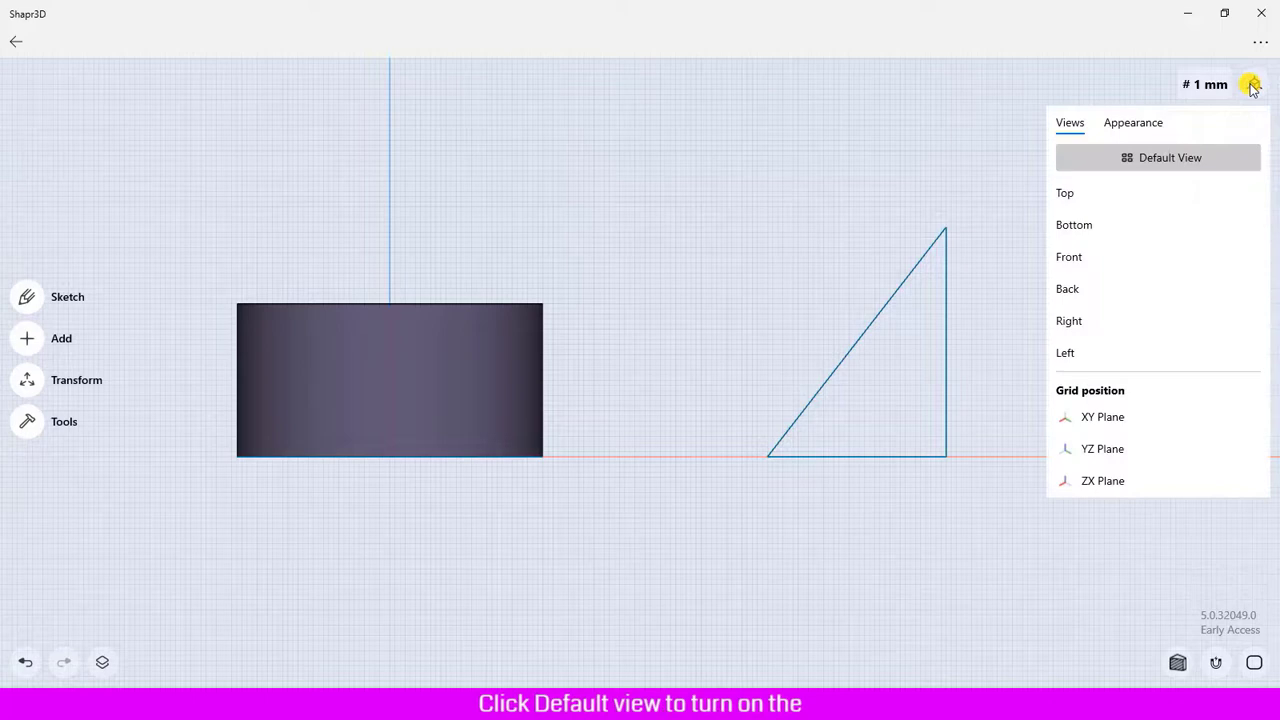
left_click(1183, 160)
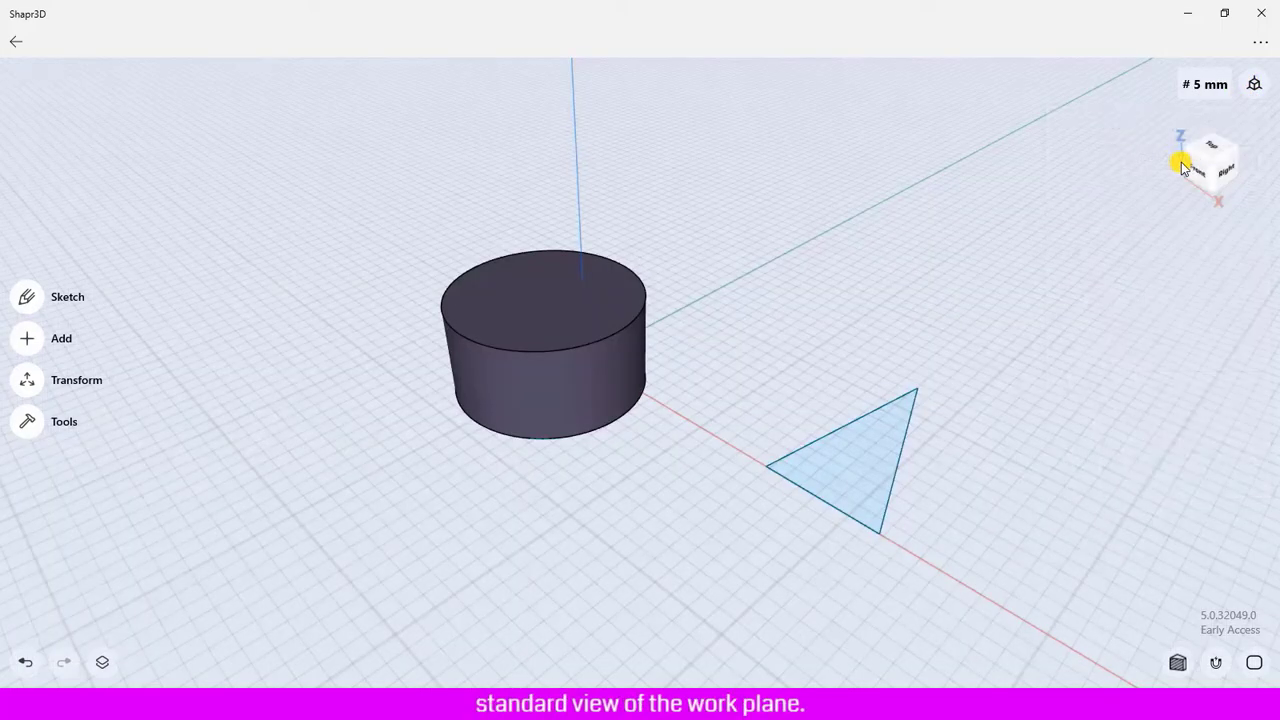
left_click(849, 456)
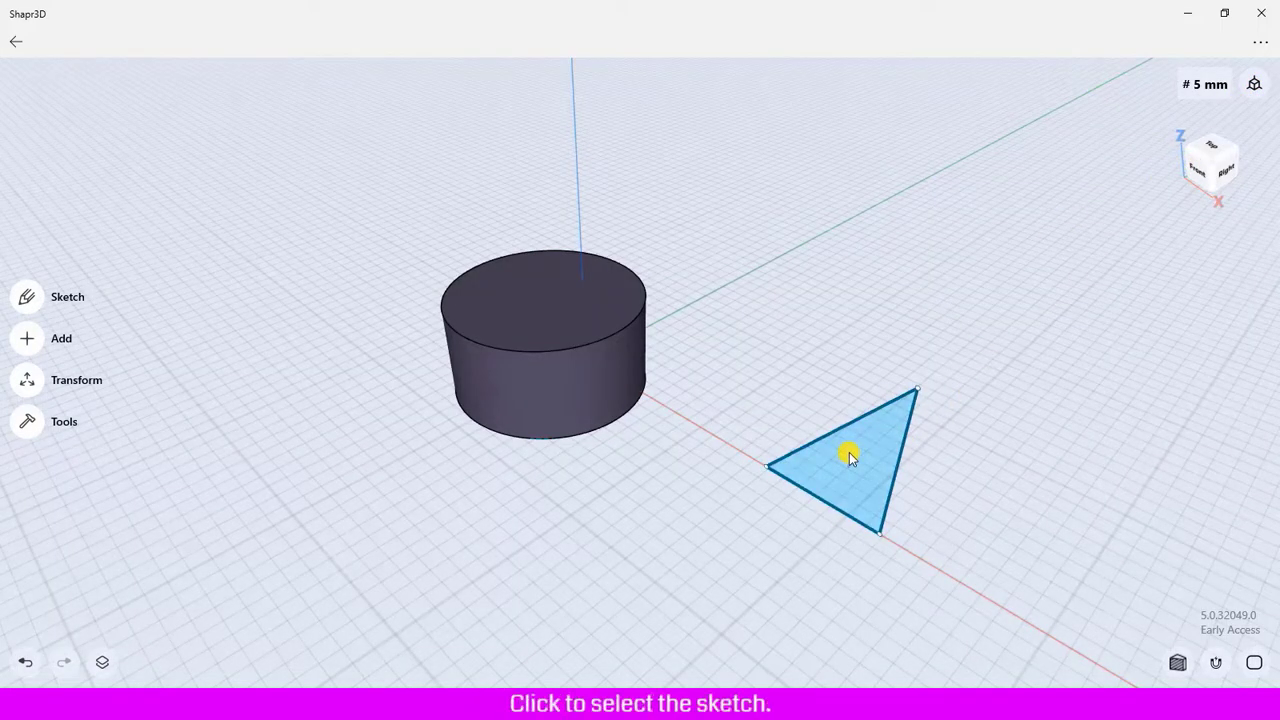
left_click(849, 456)
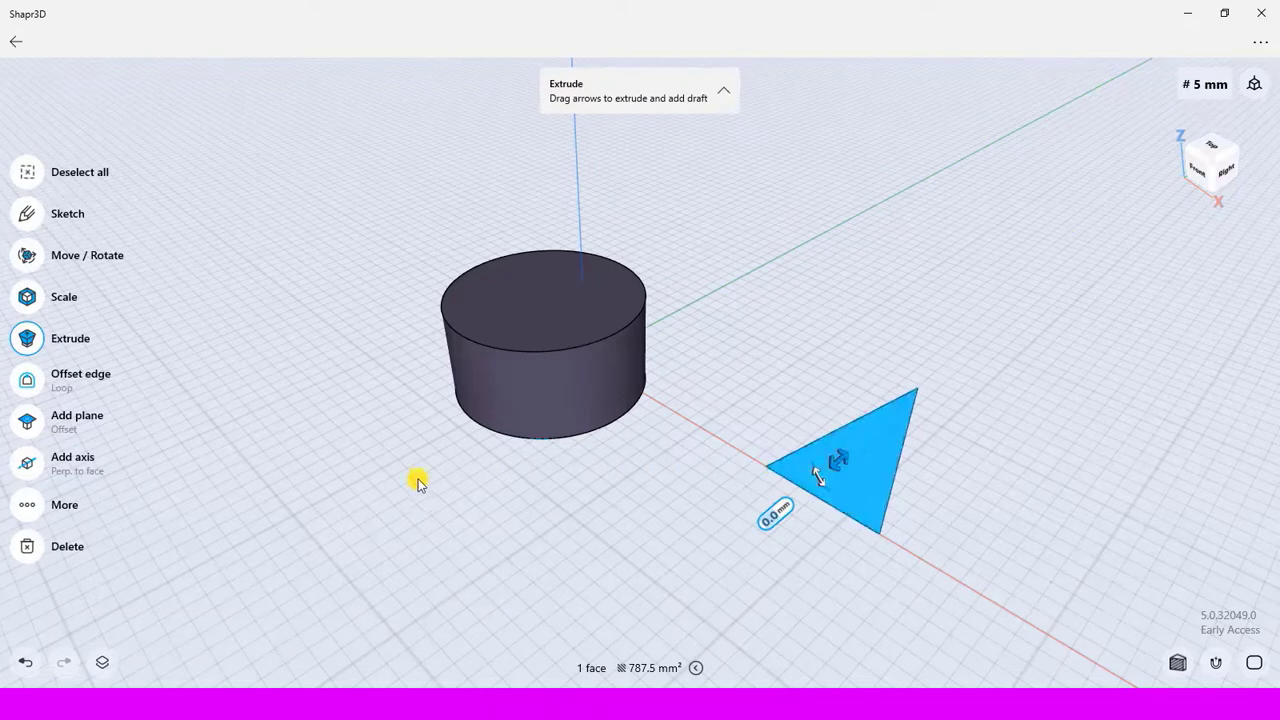
left_click(28, 508)
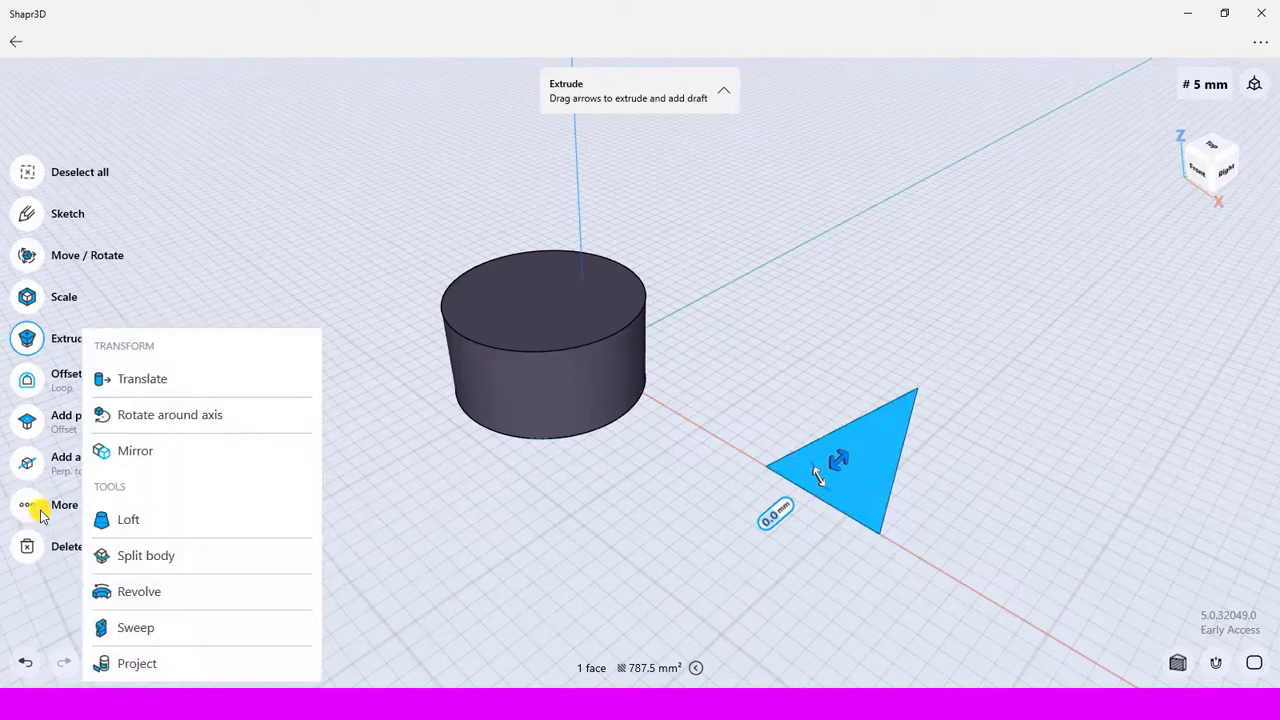
left_click(137, 592)
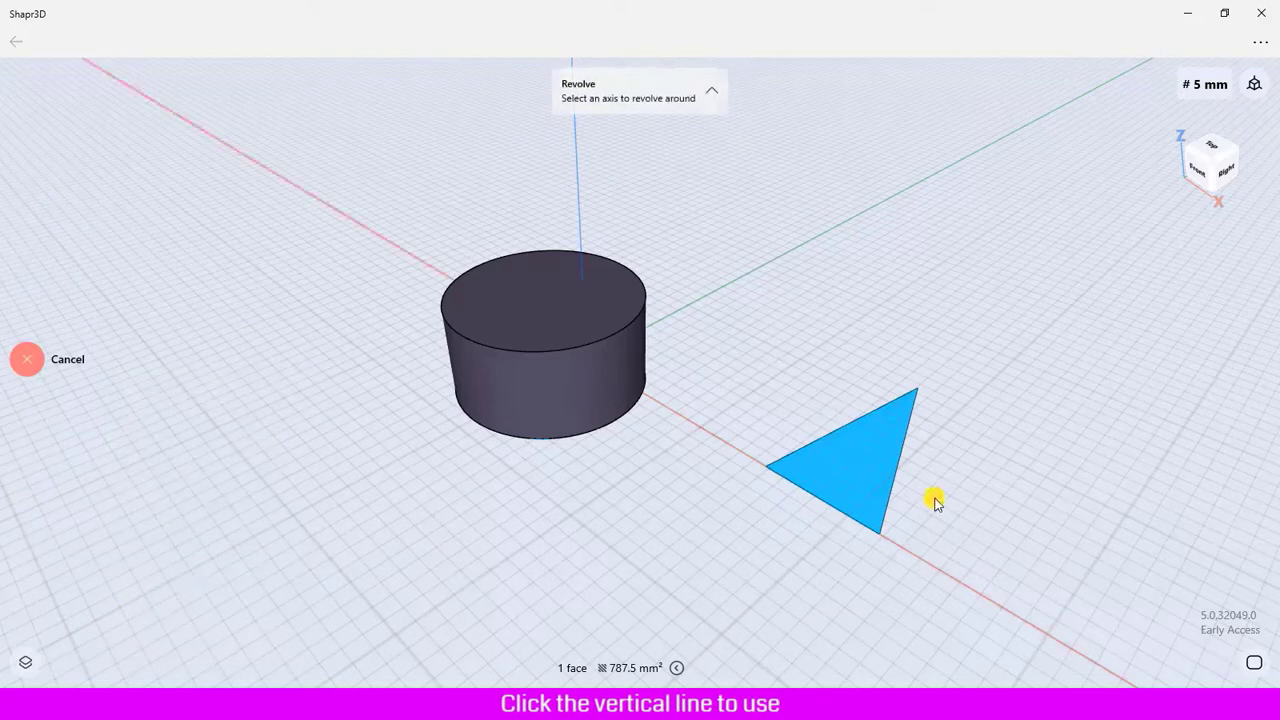
left_click(895, 478)
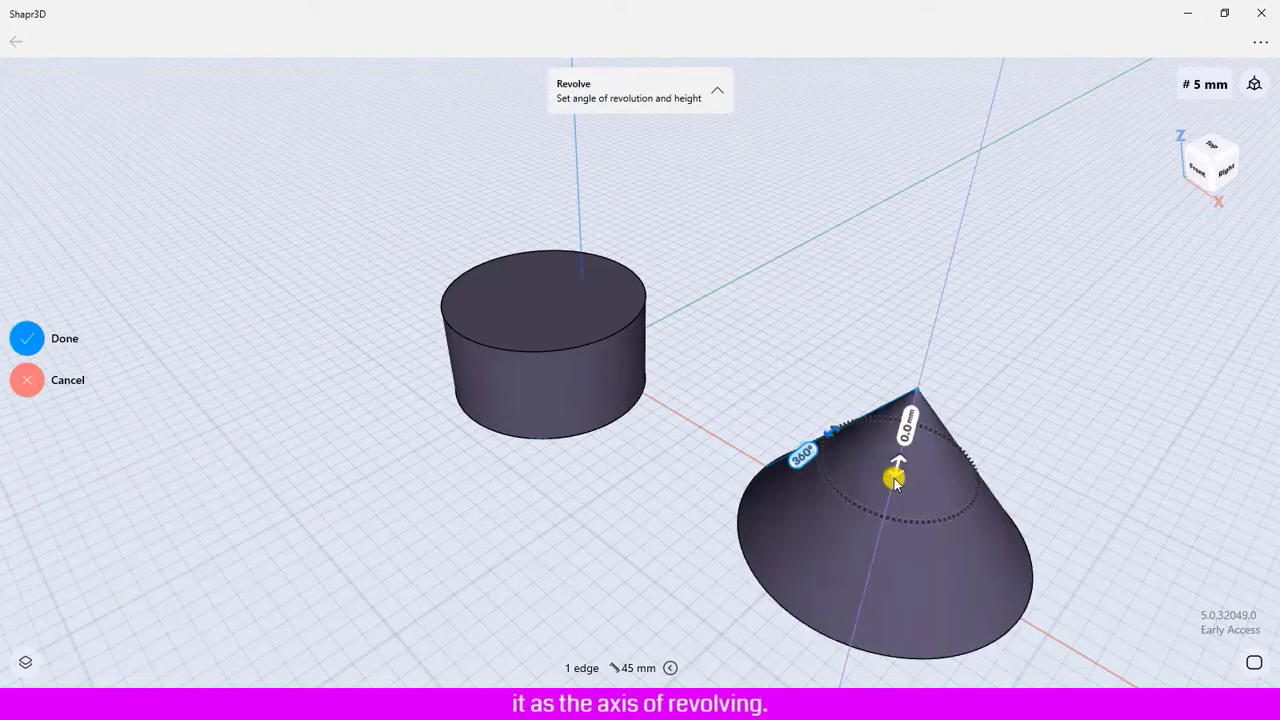
left_click(27, 338)
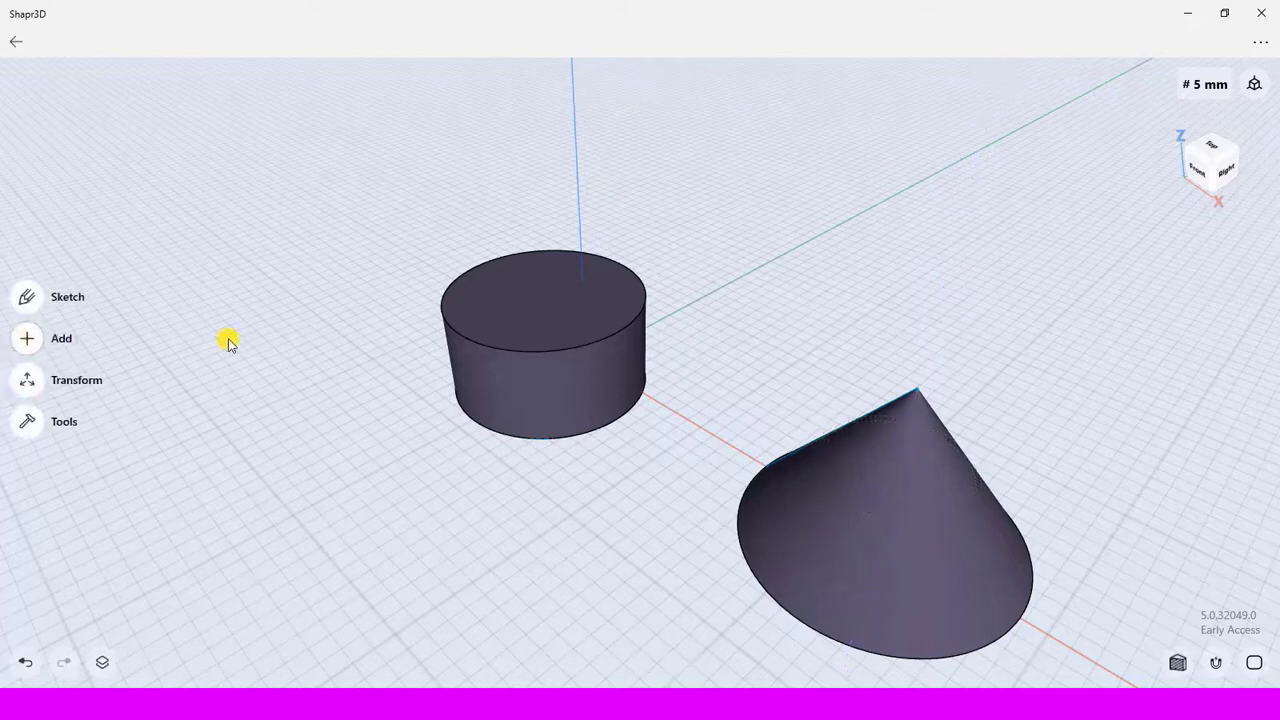
Add a construction axis through the cylinder's outer face and another through the cone's outer face.
left_click(1254, 84)
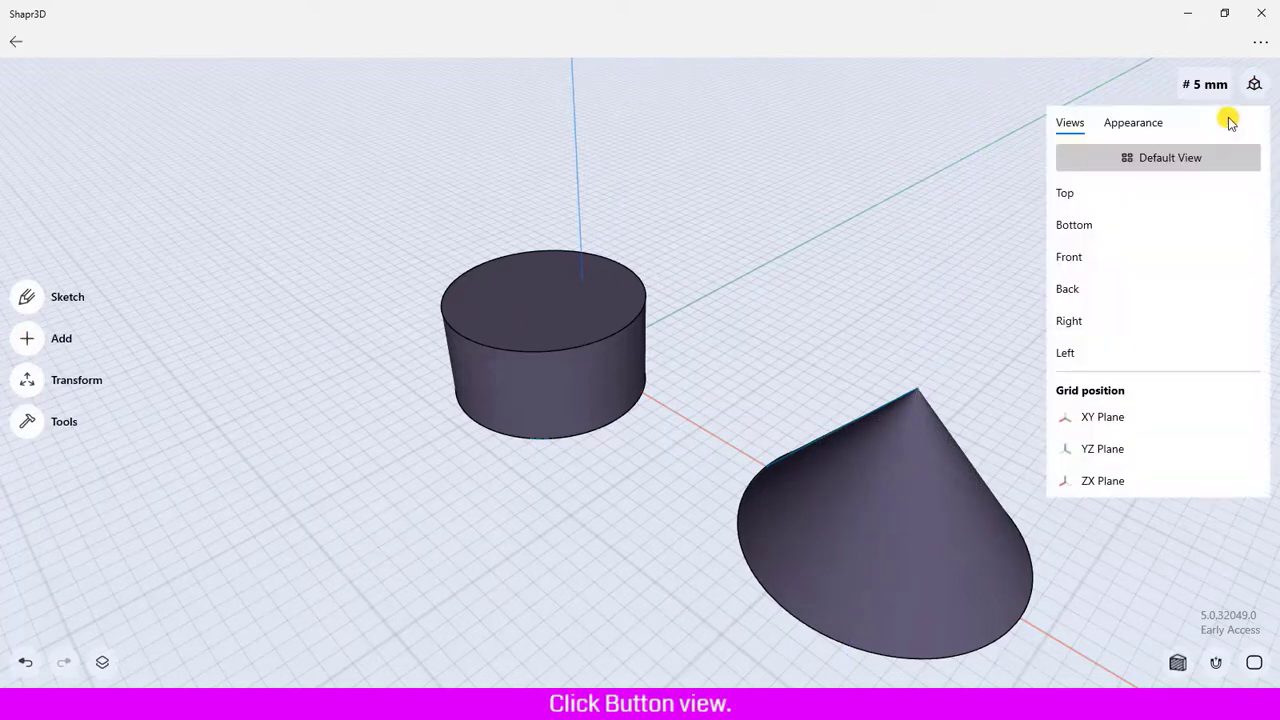
left_click(1170, 160)
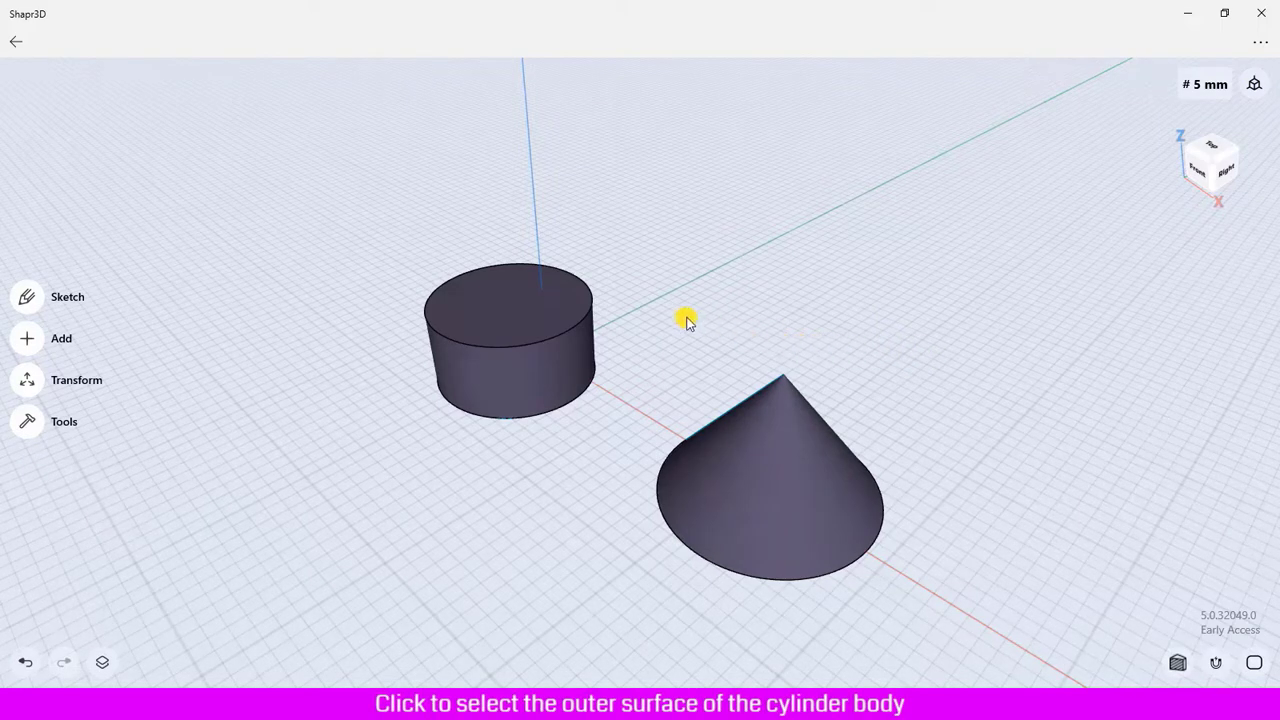
left_click(500, 372)
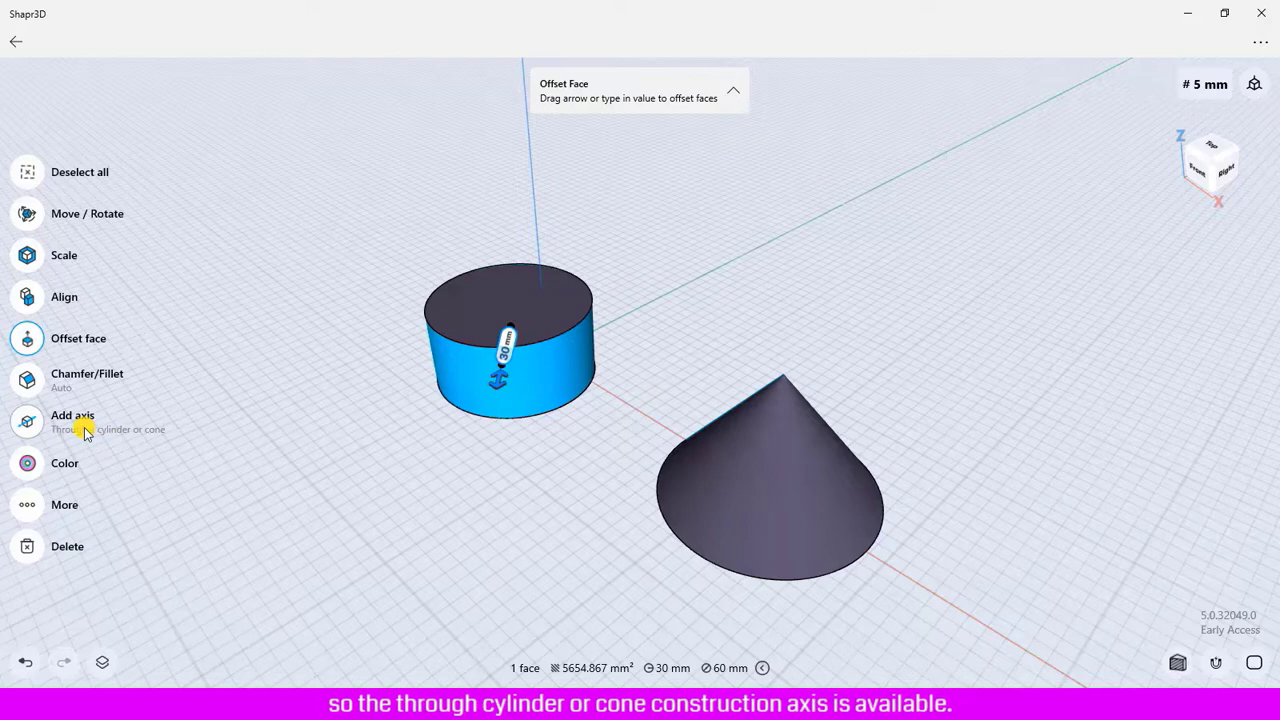
left_click(31, 427)
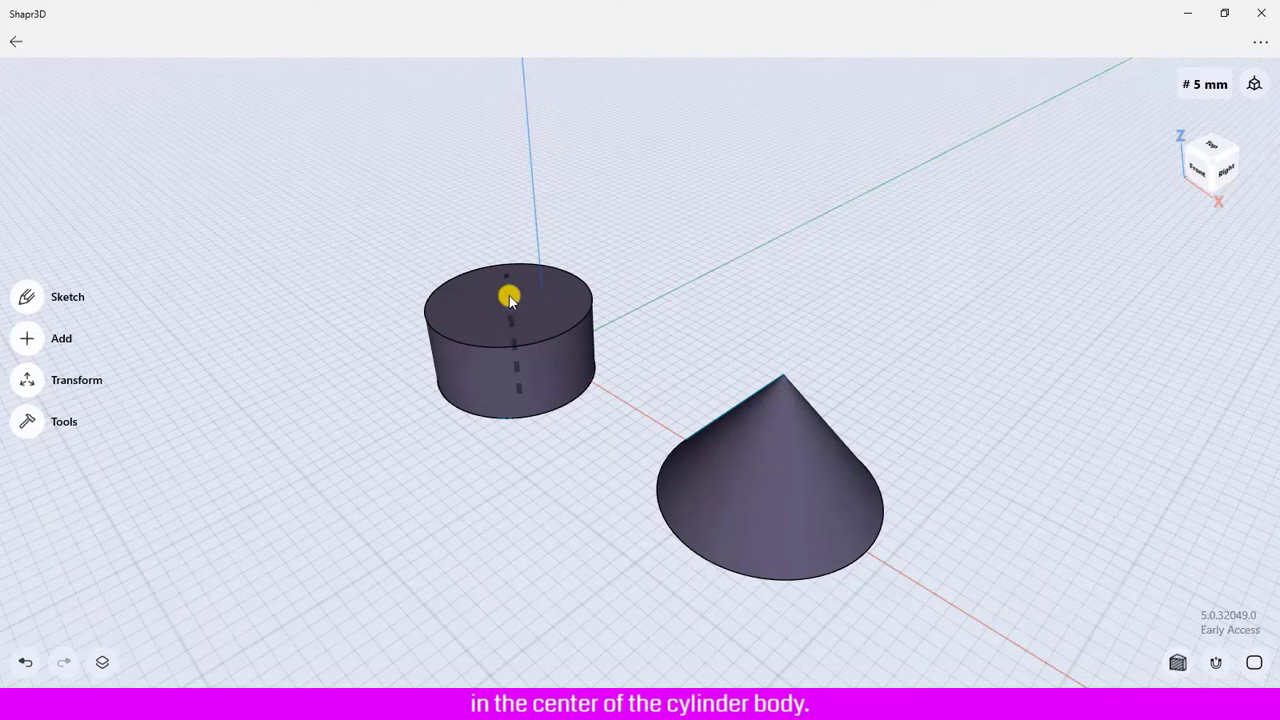
left_click(786, 481)
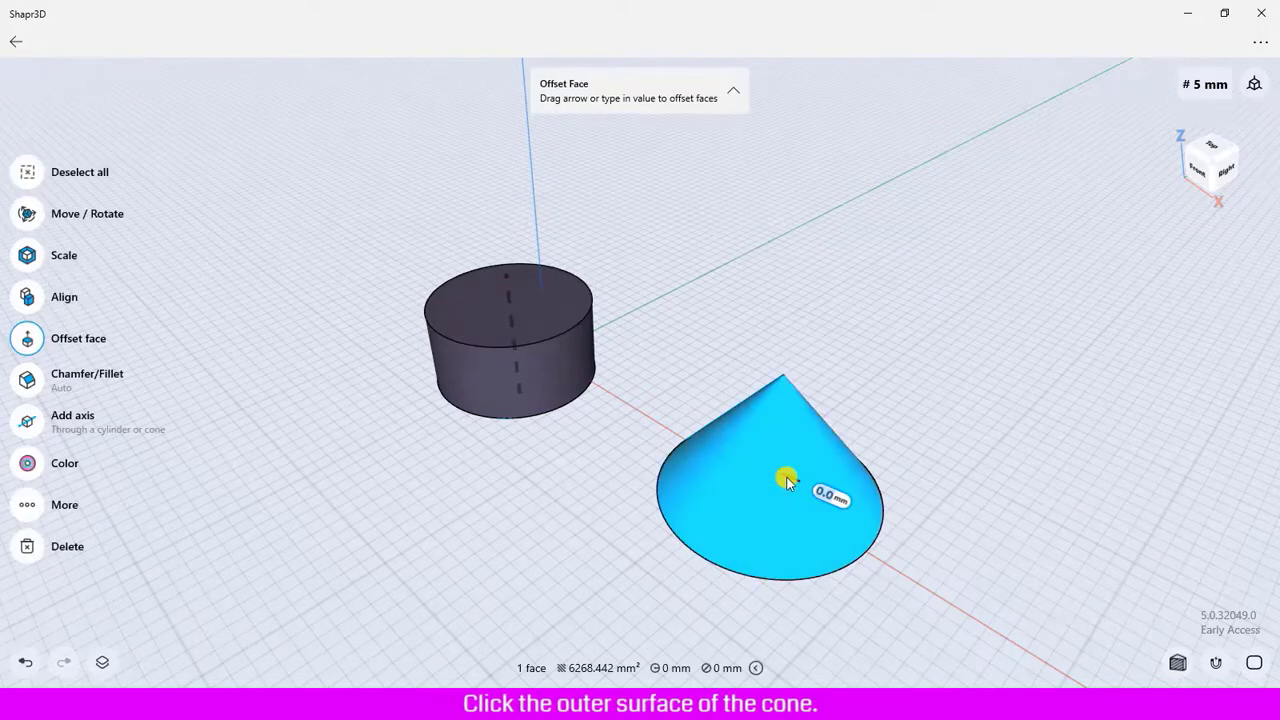
left_click(30, 423)
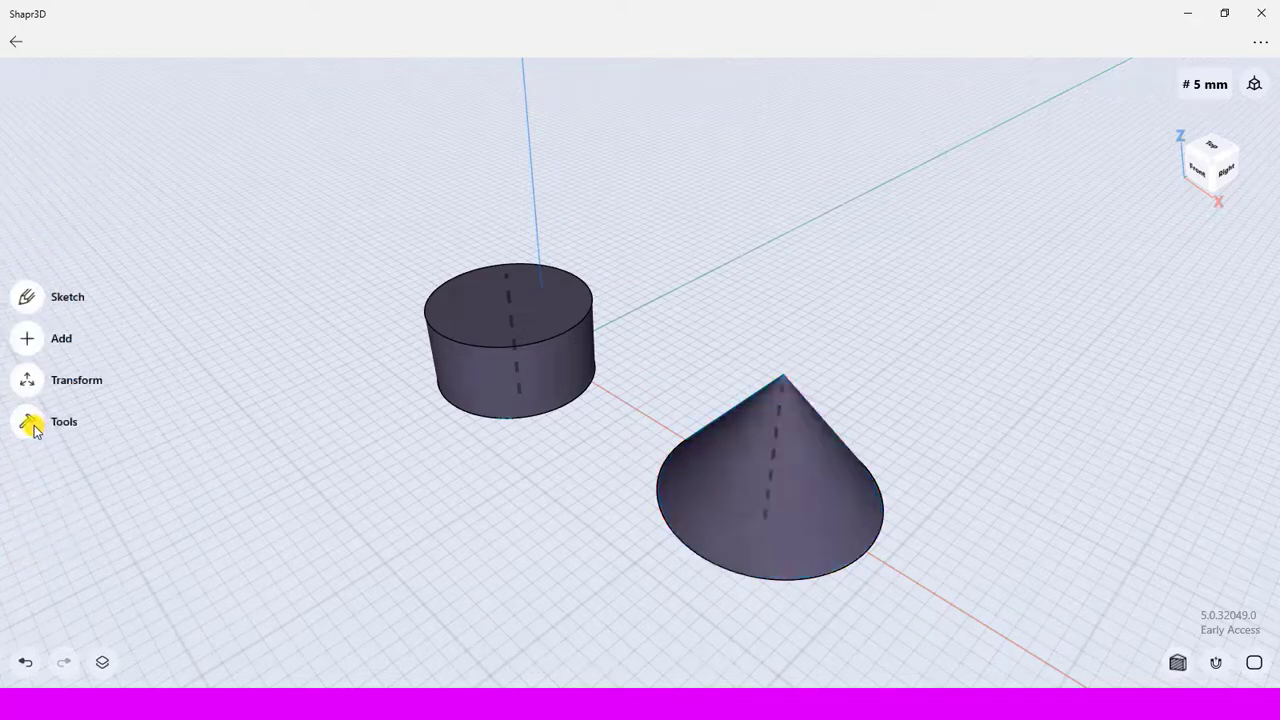
Hide Axis 01, Axis 02, Body 04, Body 05, Sketch plane 01 and Sketch plane 02.
scroll(346, 472, "down", 1)
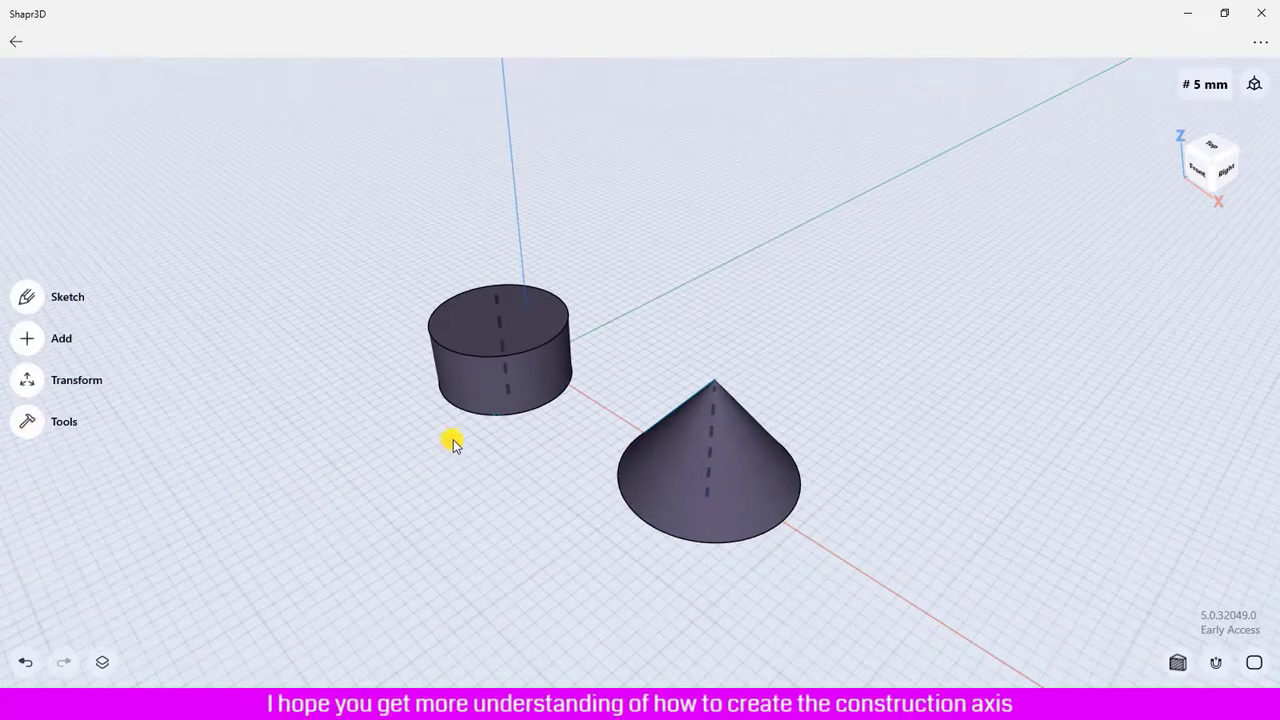
right_click_drag(452, 442, 445, 468)
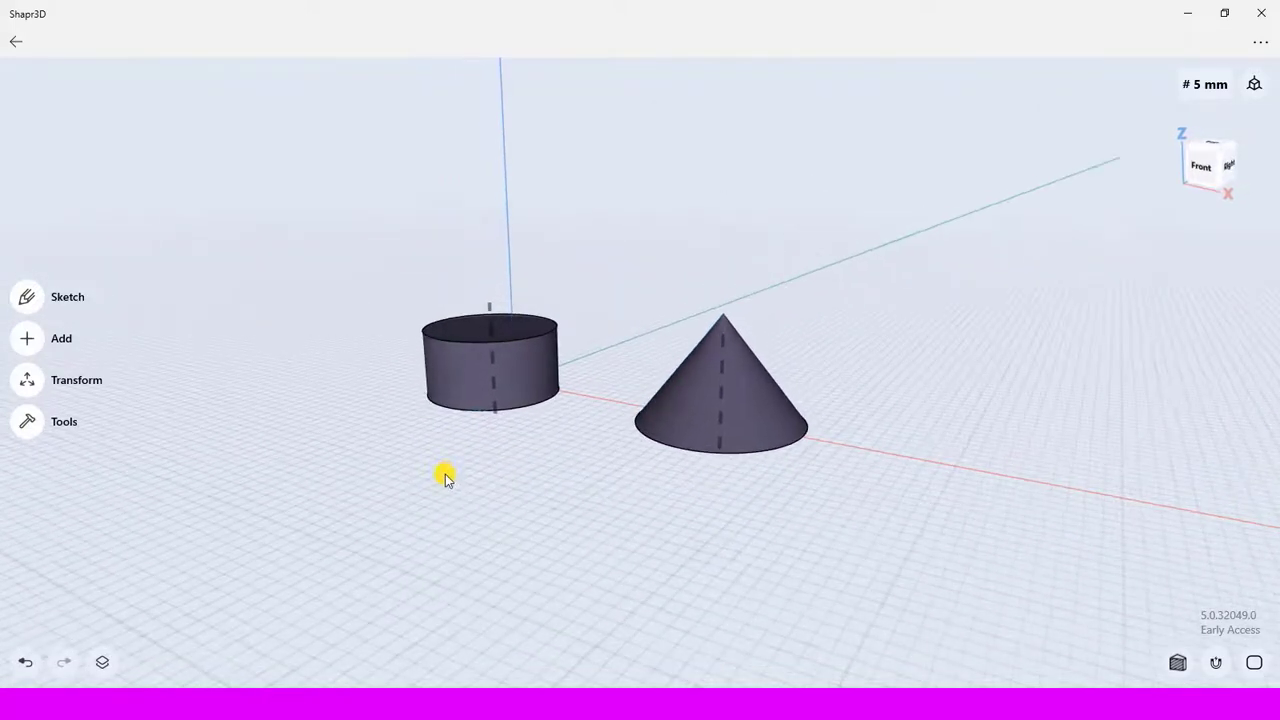
left_click(104, 662)
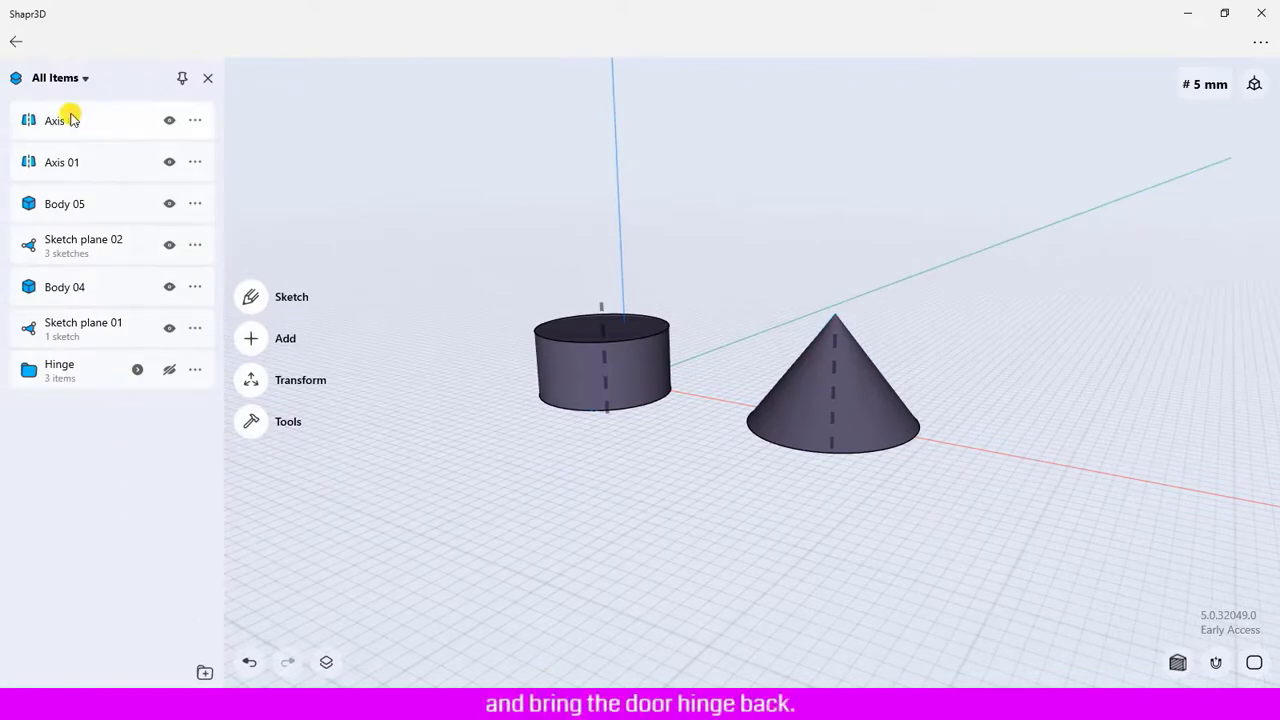
left_click(170, 121)
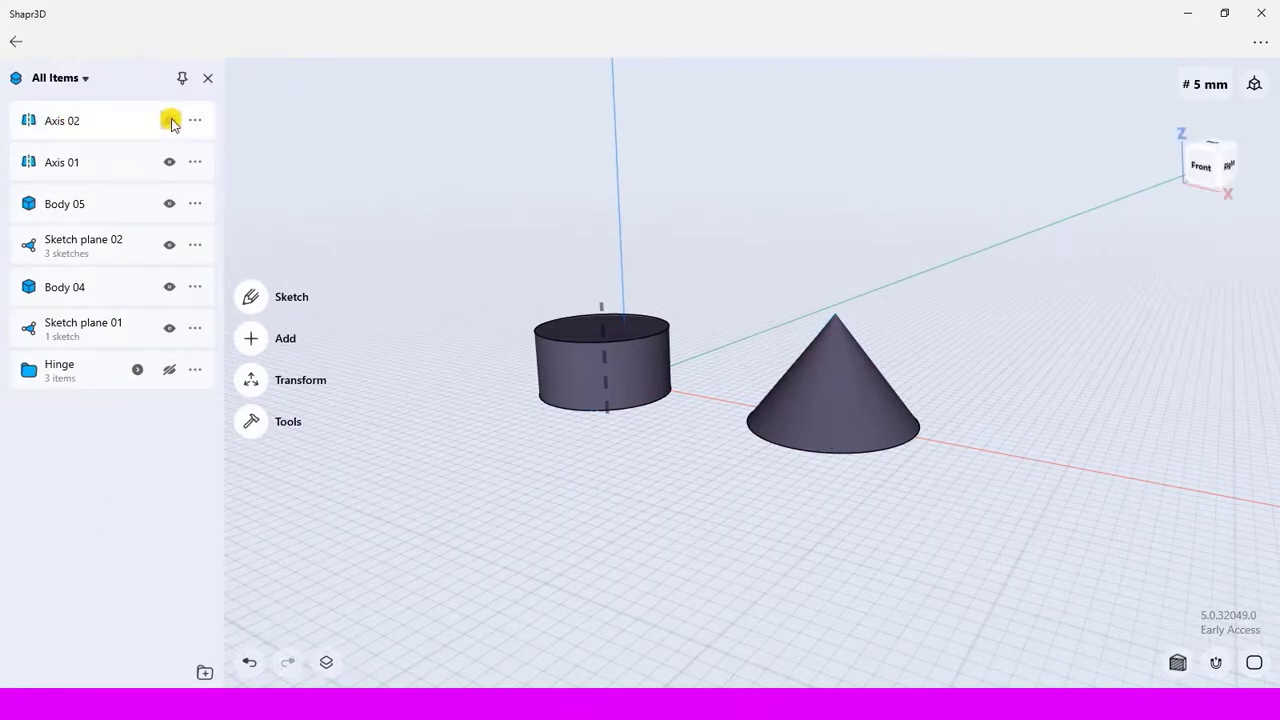
left_click(169, 162)
left_click(169, 204)
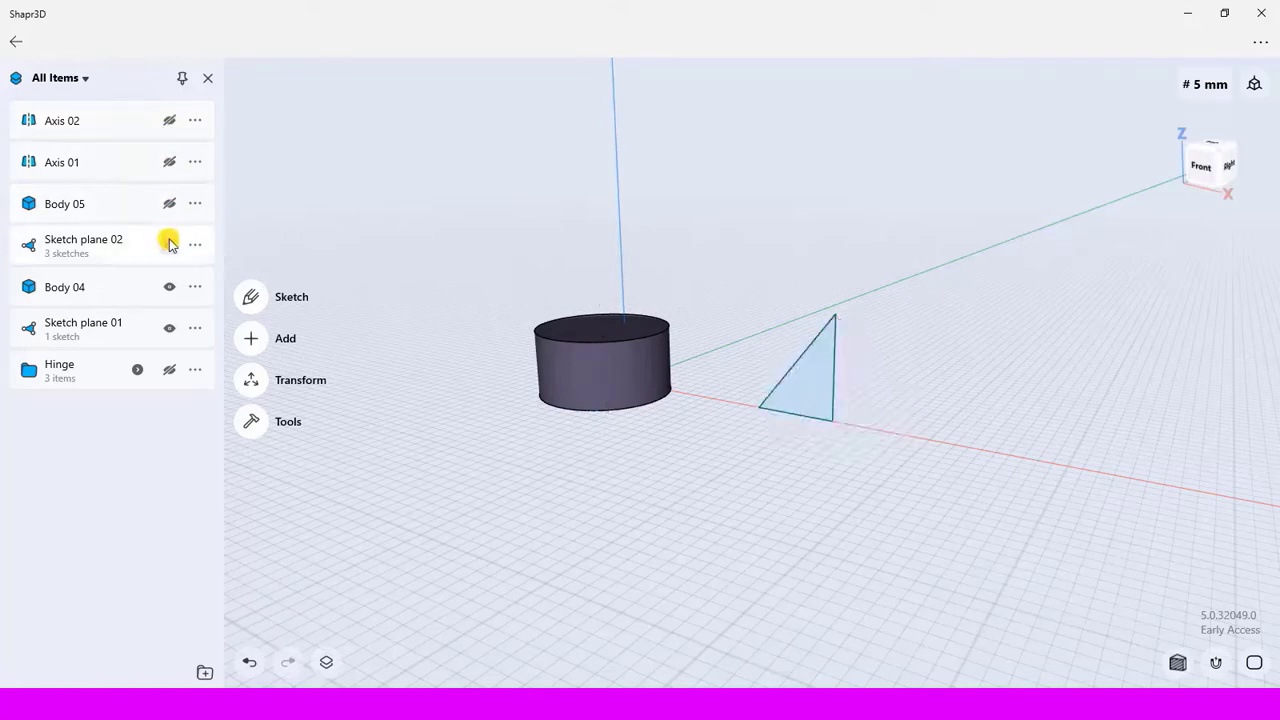
left_click(168, 250)
left_click(169, 328)
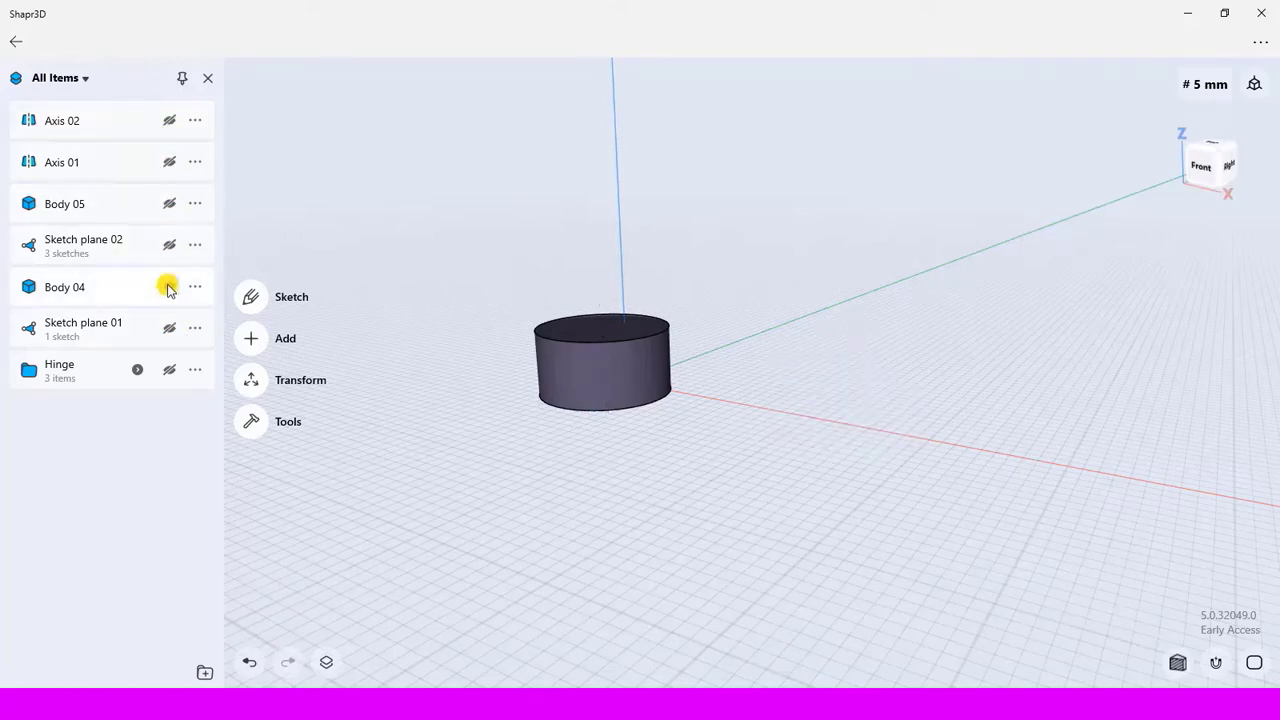
left_click(169, 287)
Make the Hinge folder visible again and return to the default view with the item list closed.
left_click(169, 370)
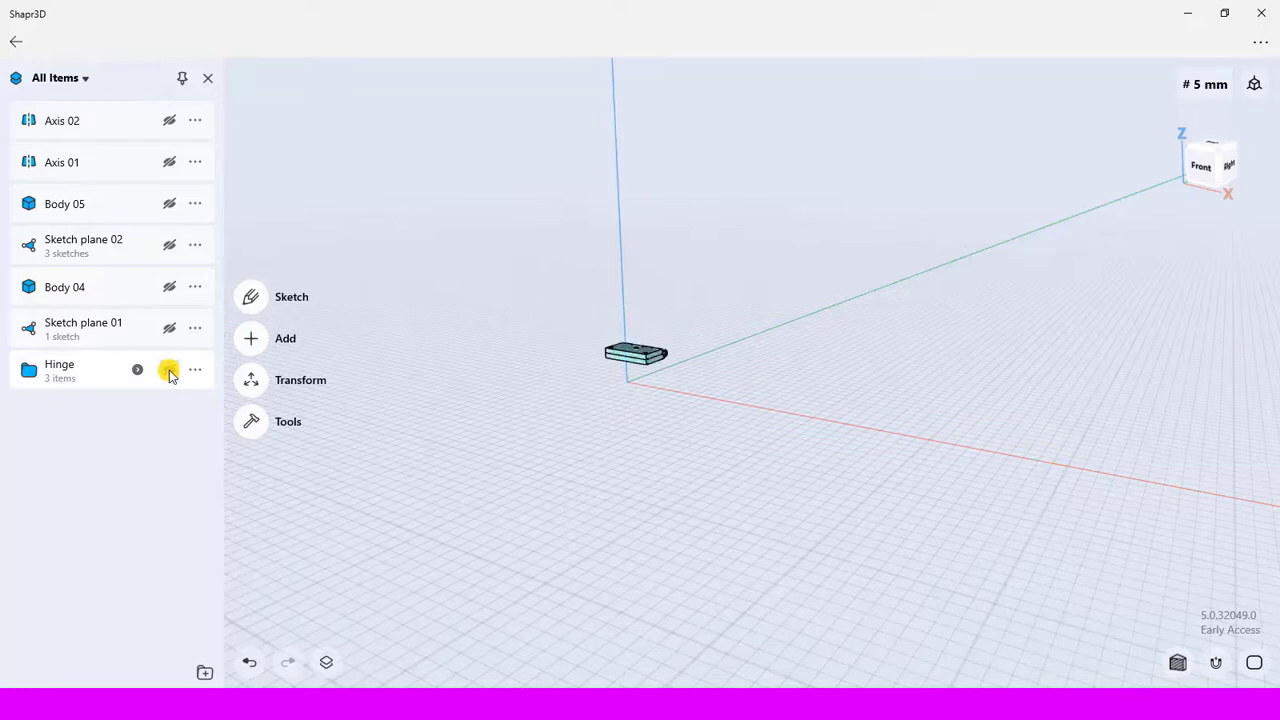
left_click(1255, 84)
left_click(1197, 161)
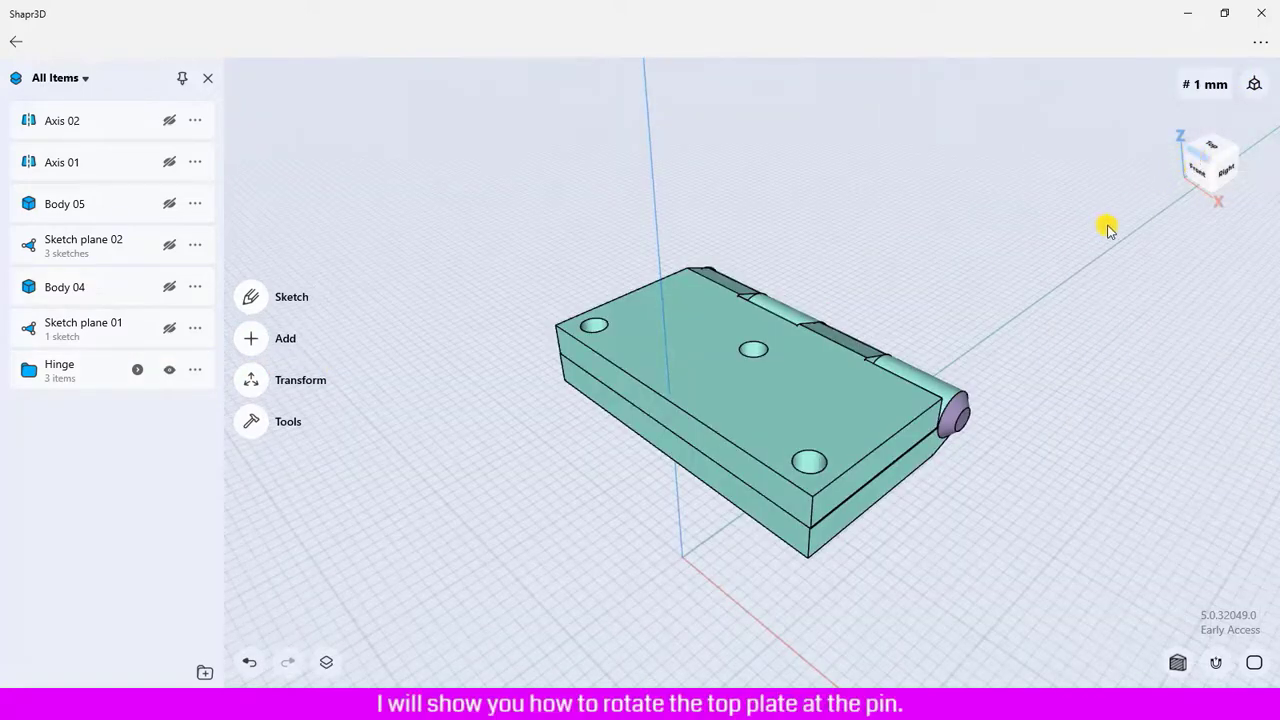
left_click(207, 78)
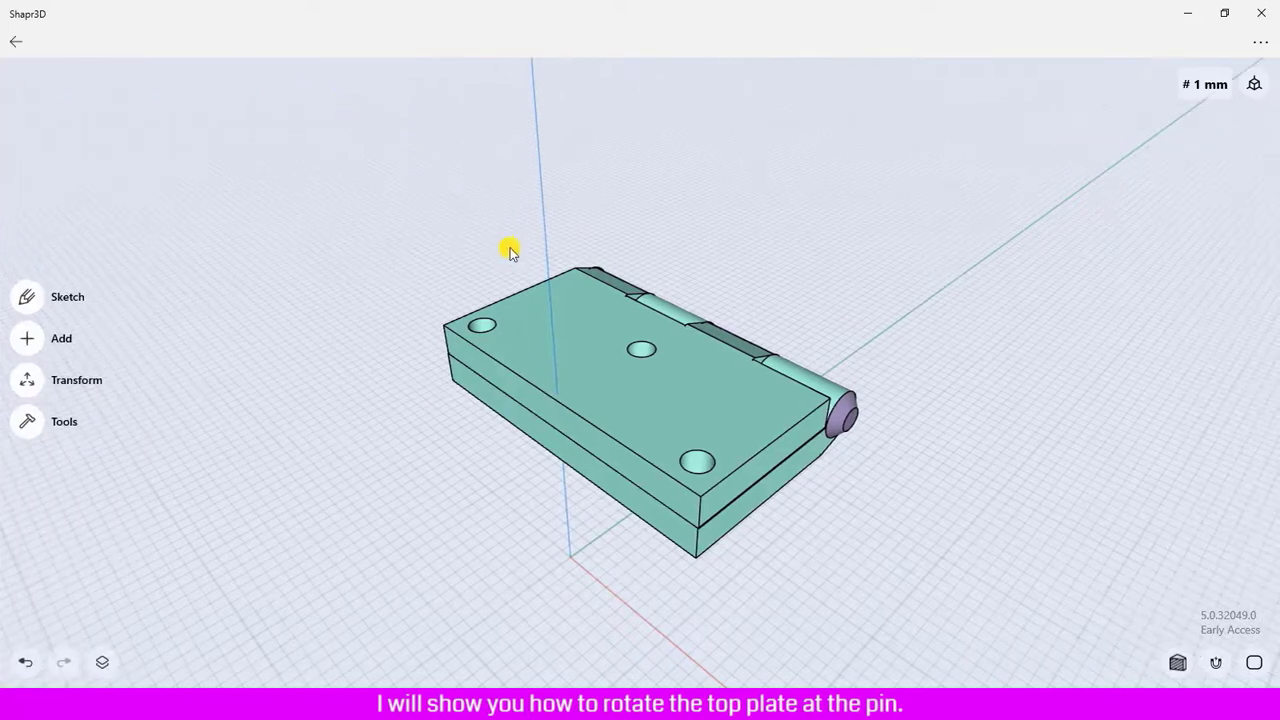
Hide the Pin body inside the Hinge folder.
right_click_drag(381, 391, 737, 318)
scroll(620, 420, "up", 5)
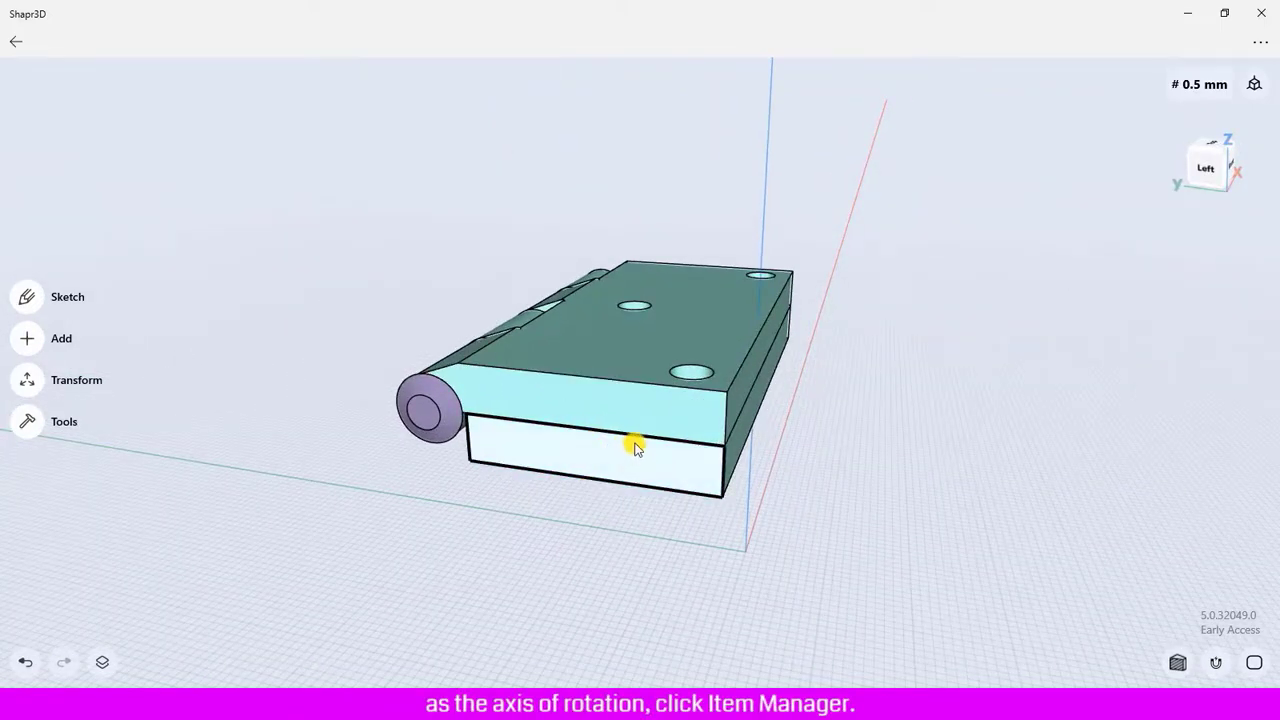
left_click(102, 662)
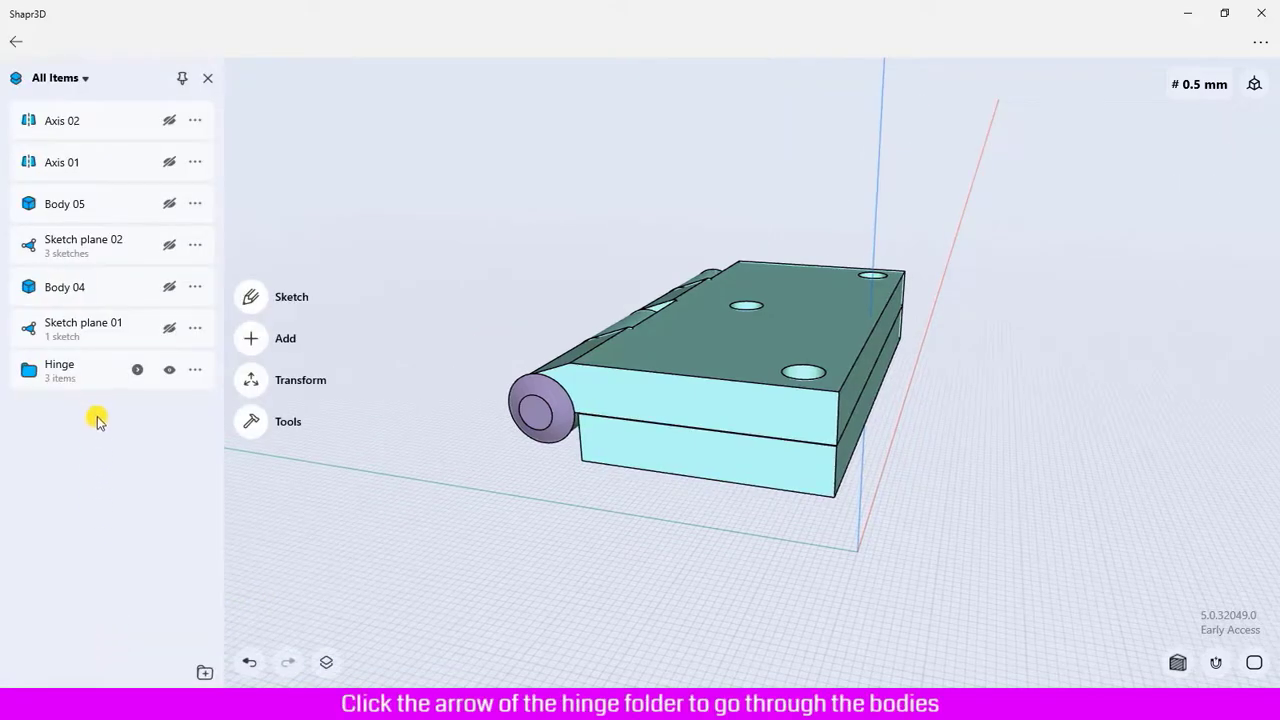
left_click(139, 372)
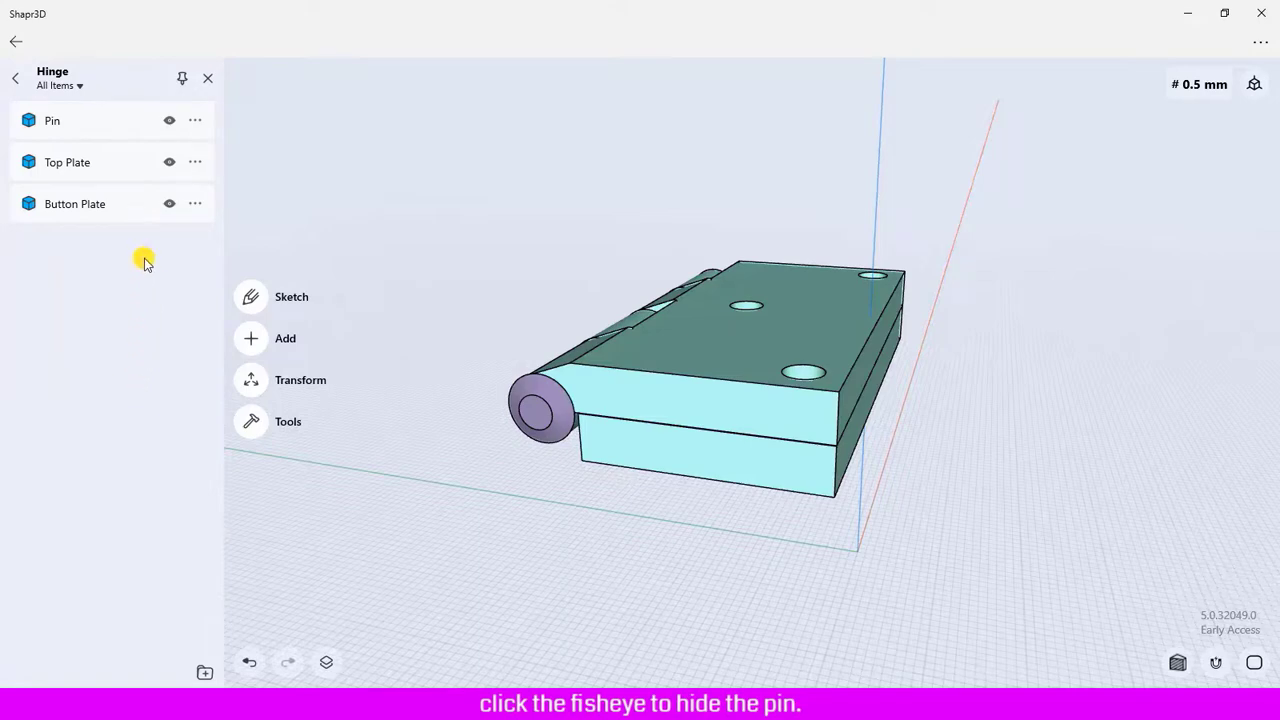
left_click(170, 121)
Add a construction axis through the cylindrical face of the Top Plate's pin hole.
scroll(508, 350, "down", 2)
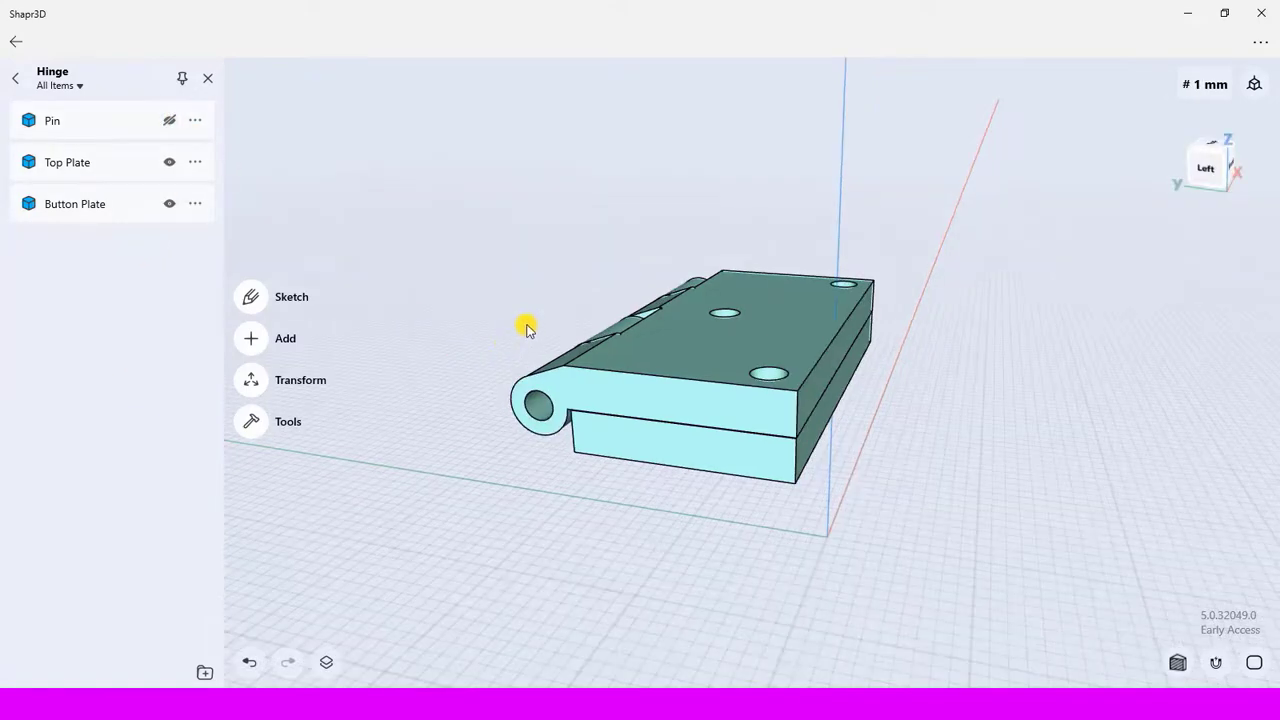
right_click_drag(528, 326, 514, 383)
scroll(515, 413, "up", 2)
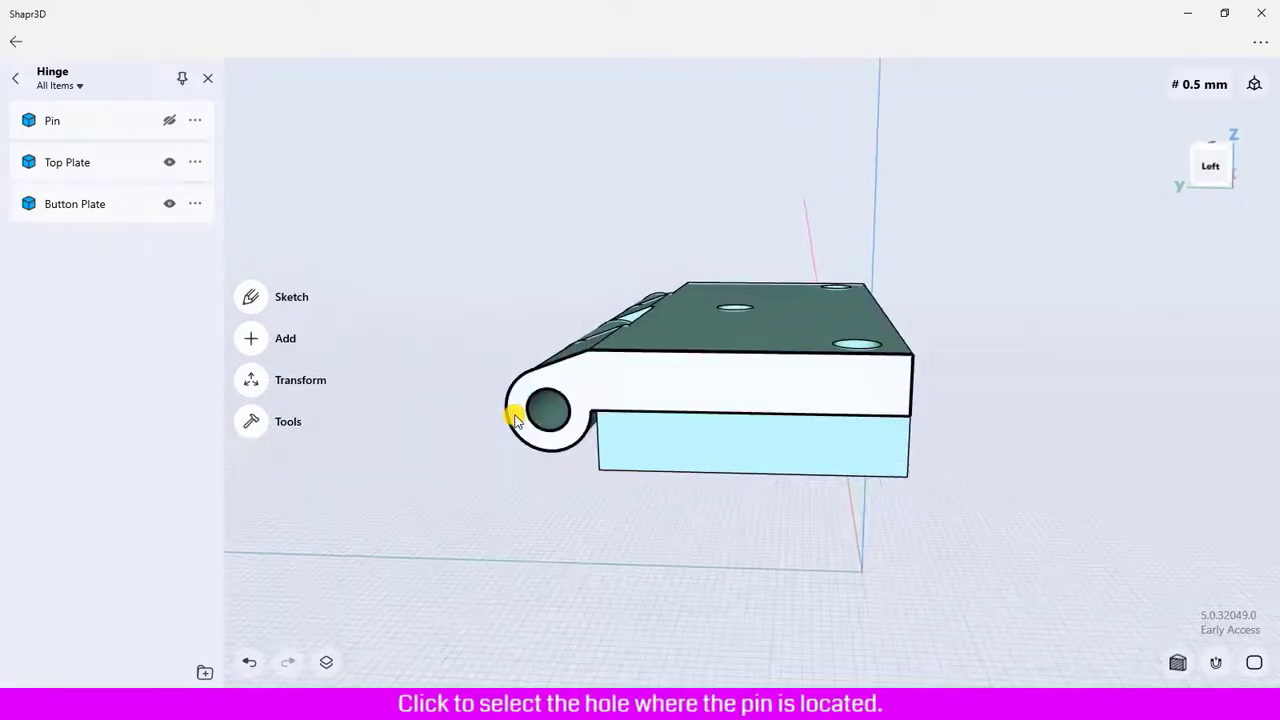
scroll(515, 418, "up", 2)
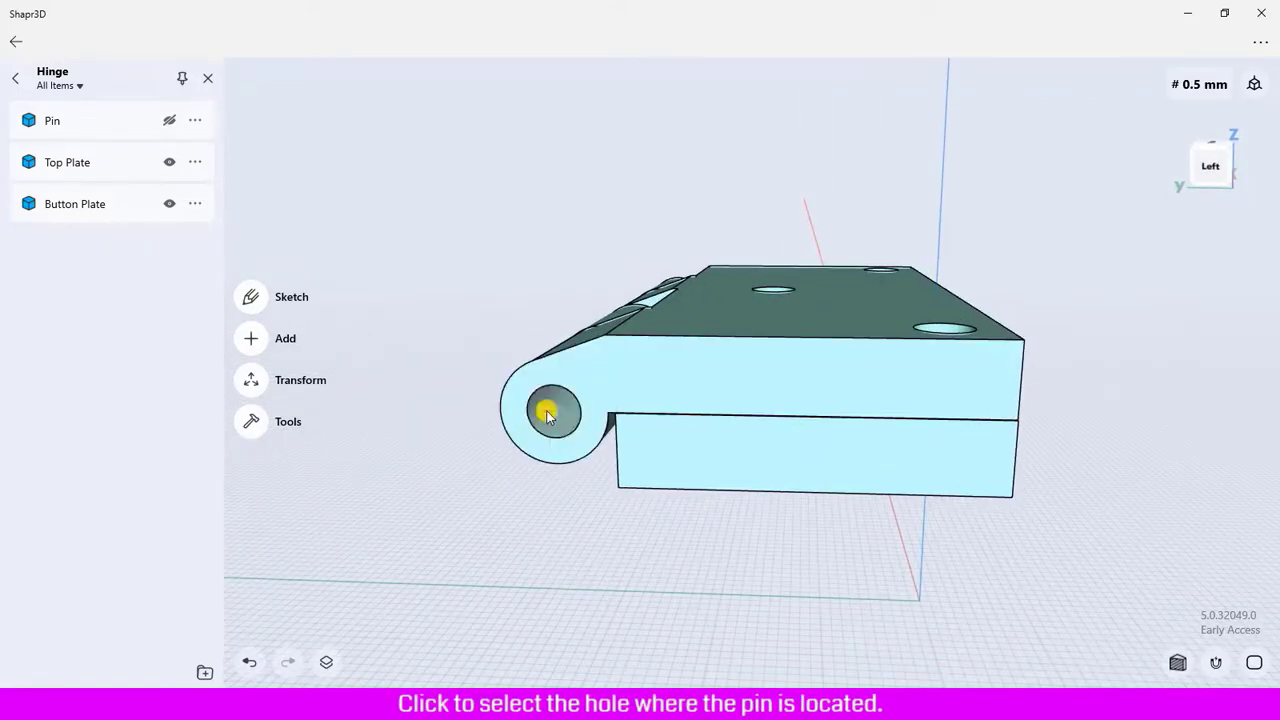
left_click(547, 415)
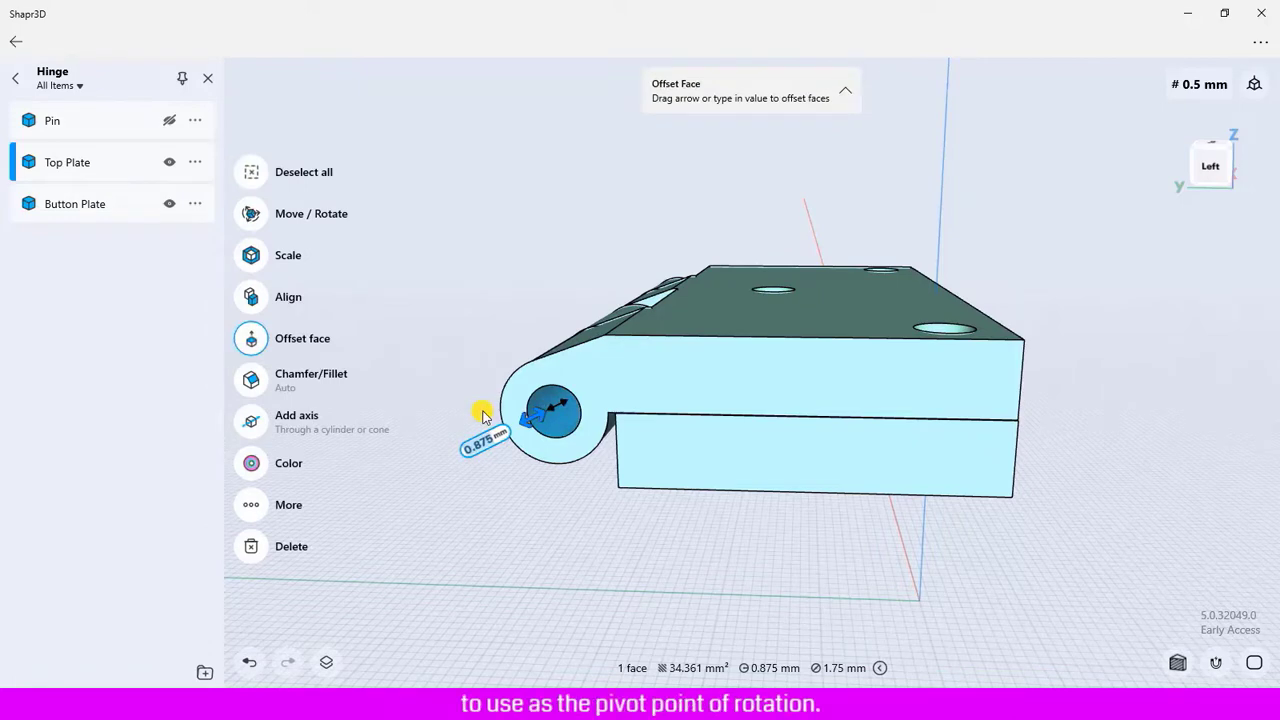
left_click(253, 424)
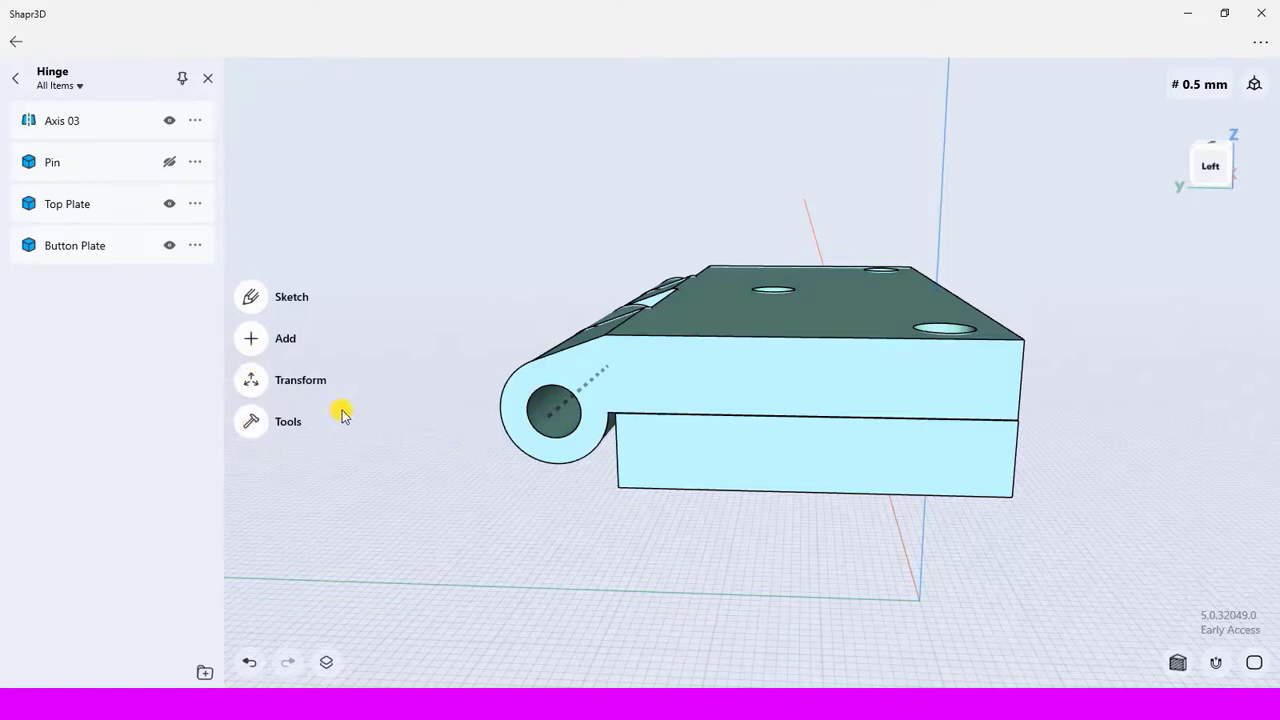
Rotate the Top Plate around the pin hole's construction axis with Rotate Around Axis, swinging it open by about -50°.
right_click_drag(500, 477, 530, 463)
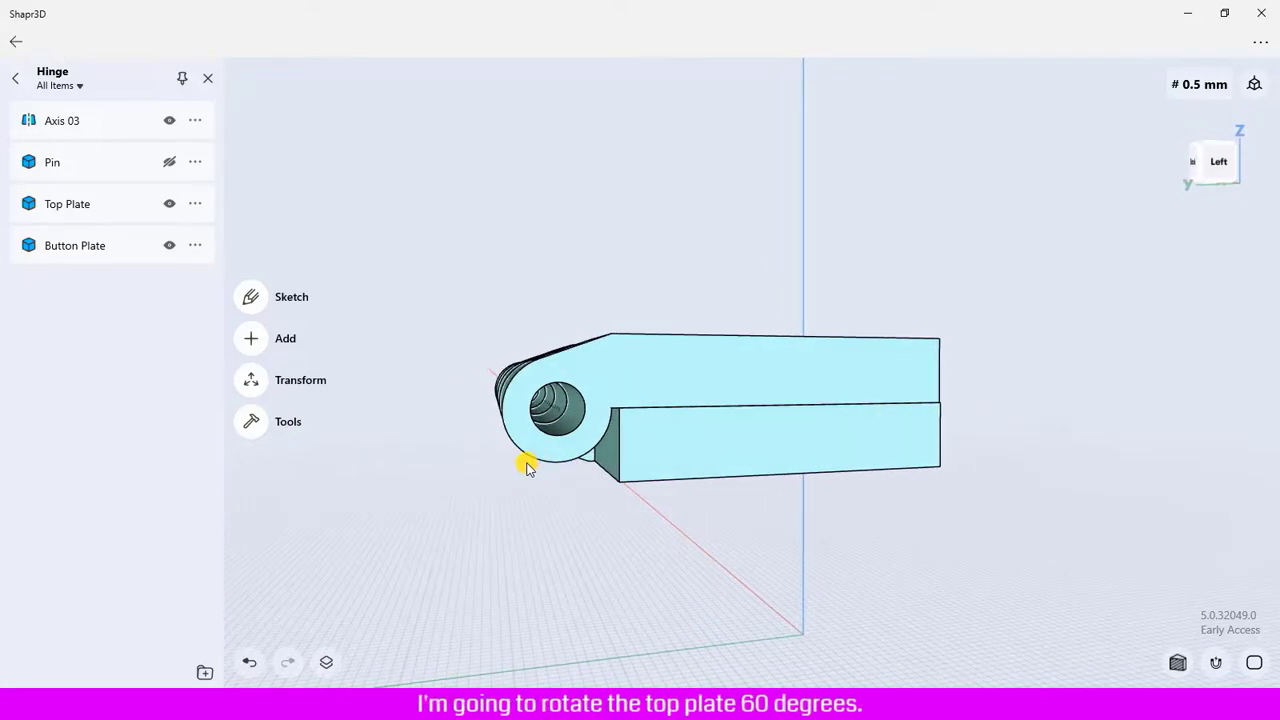
left_click(251, 384)
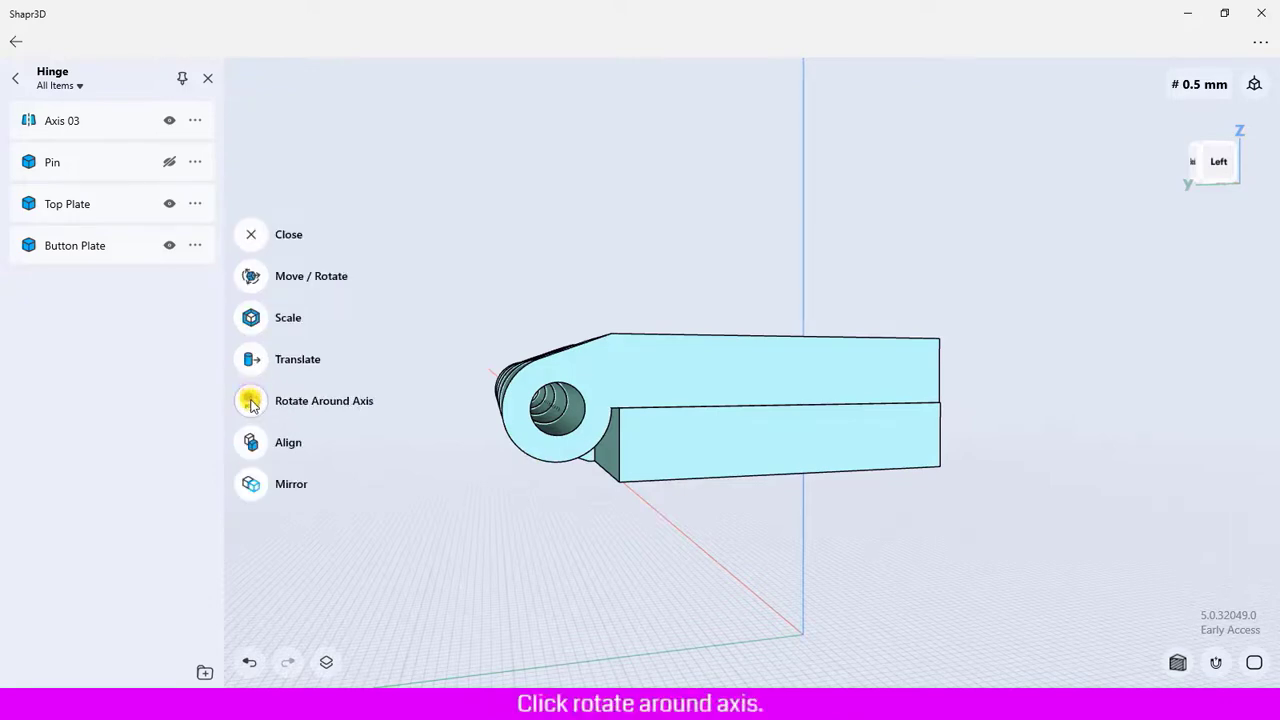
left_click(251, 401)
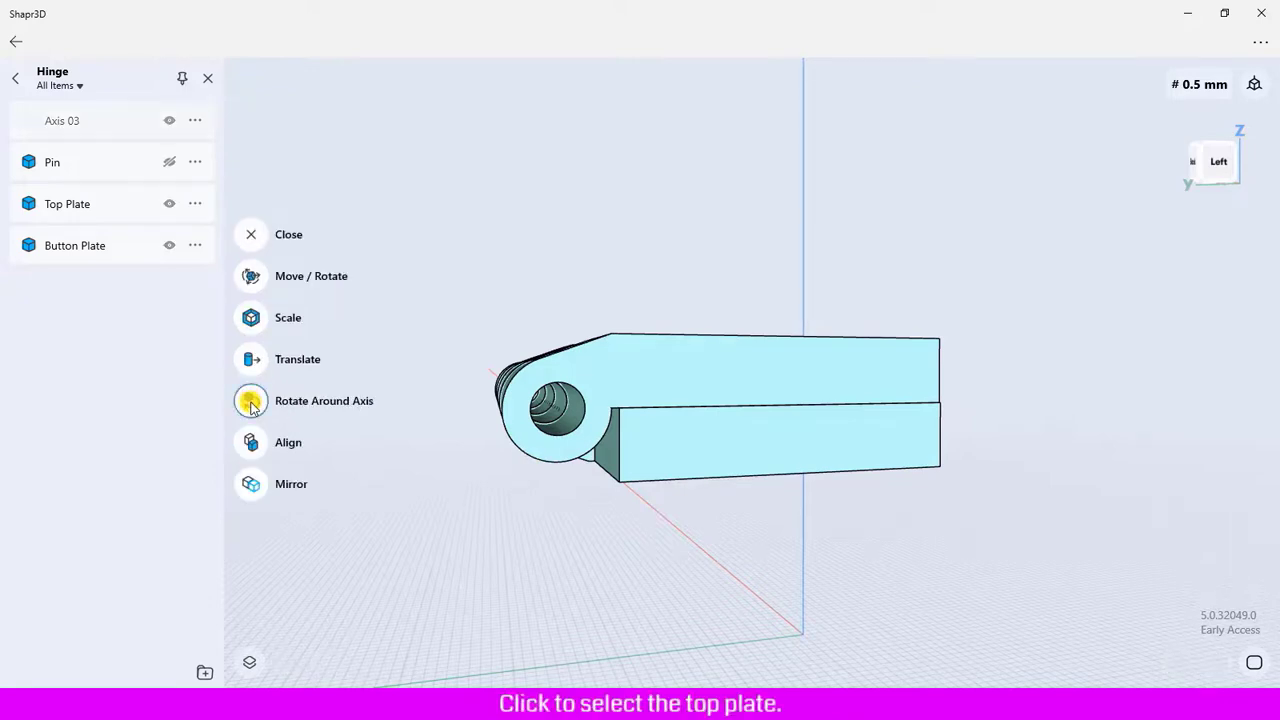
left_click(86, 213)
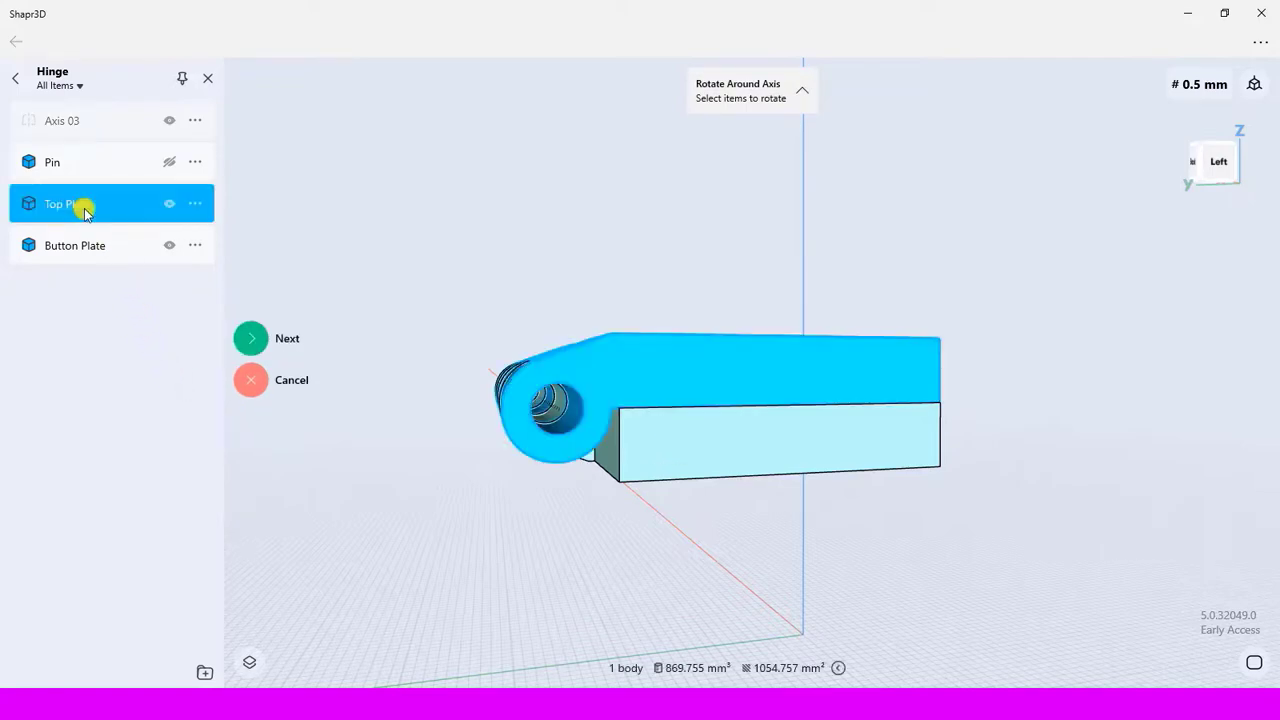
left_click(249, 346)
right_click_drag(415, 277, 427, 288)
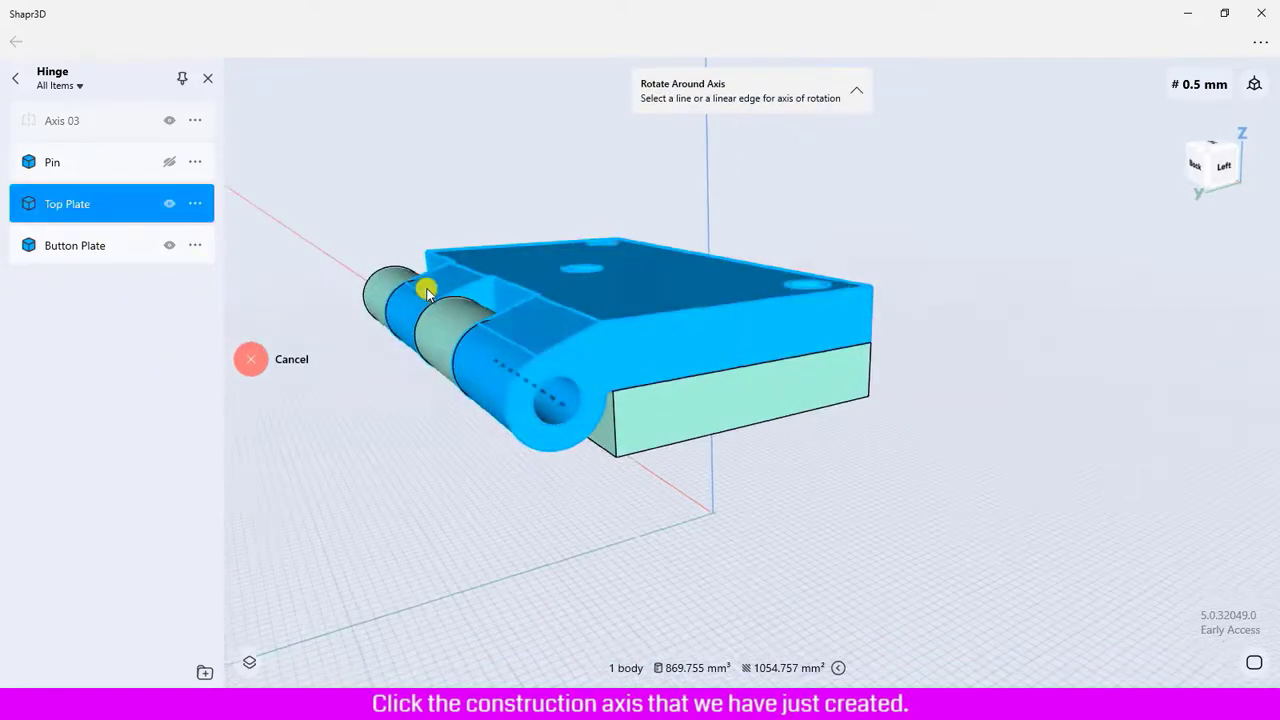
left_click(563, 405)
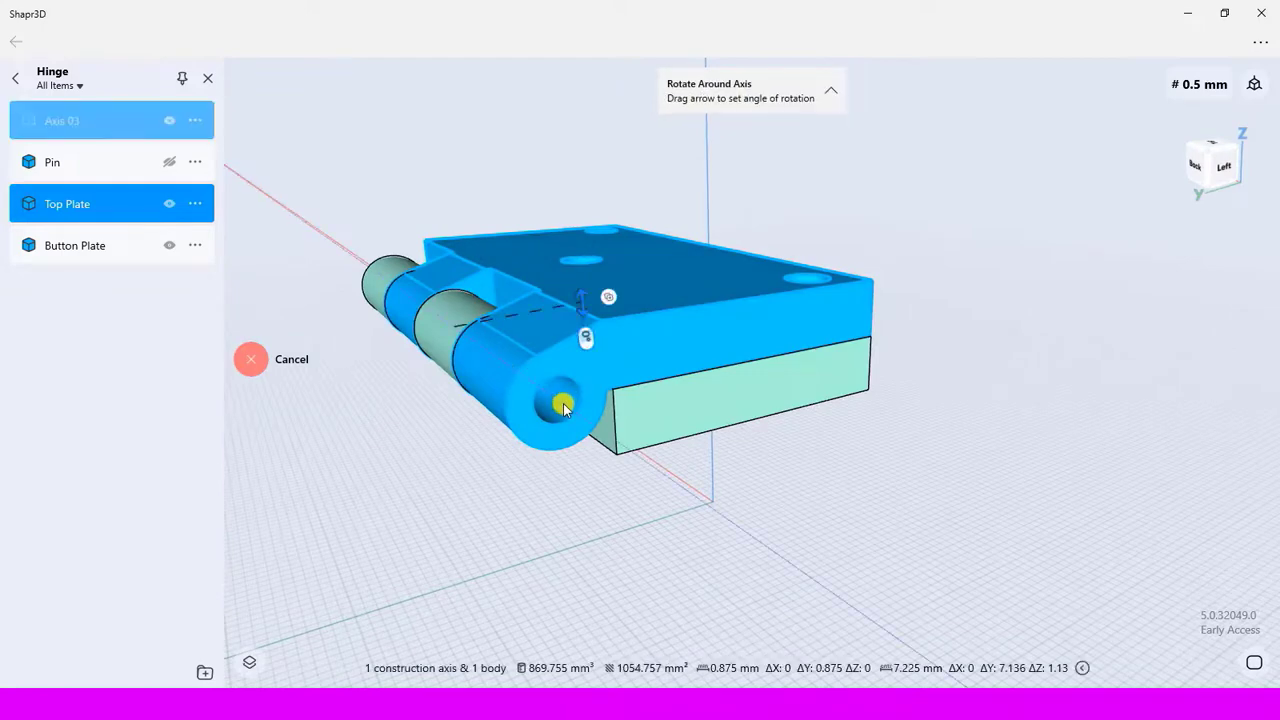
left_click_drag(583, 314, 526, 208)
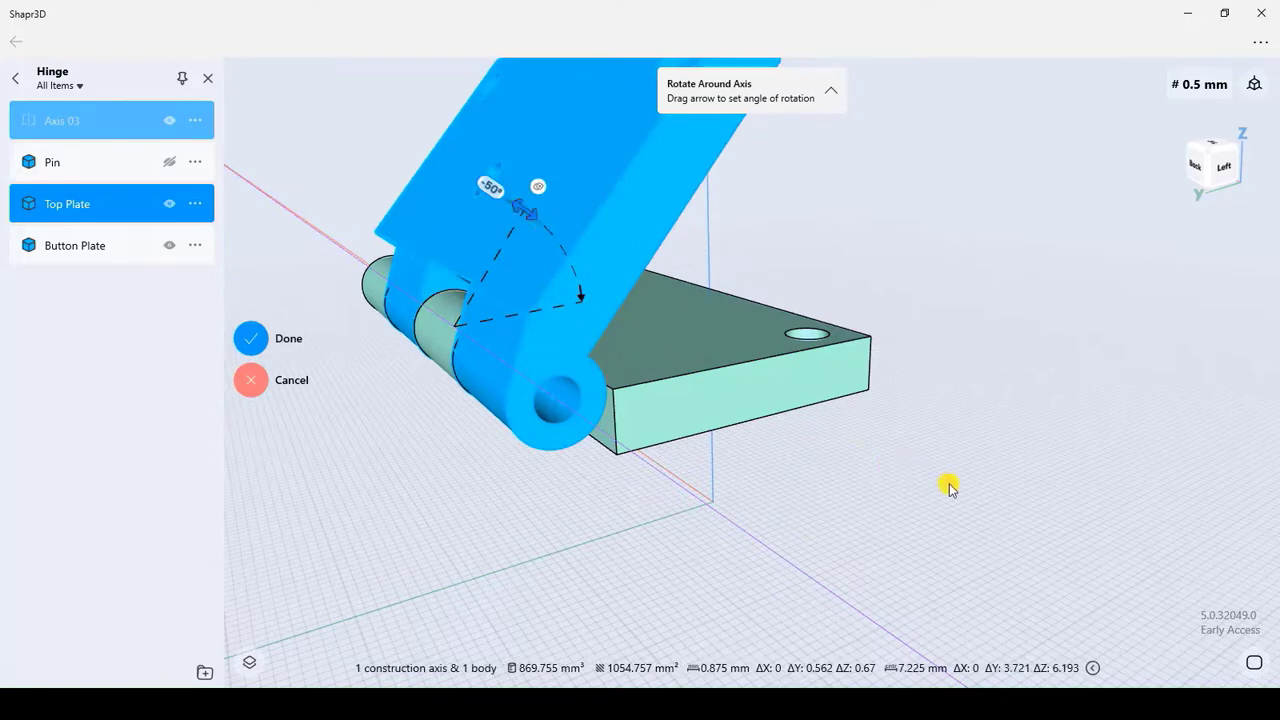
Set the Top Plate's rotation angle to -60° and complete the rotation.
mouse_move(972, 496)
right_mouse_down()
mouse_move(920, 466)
mouse_move(956, 482)
right_mouse_up()
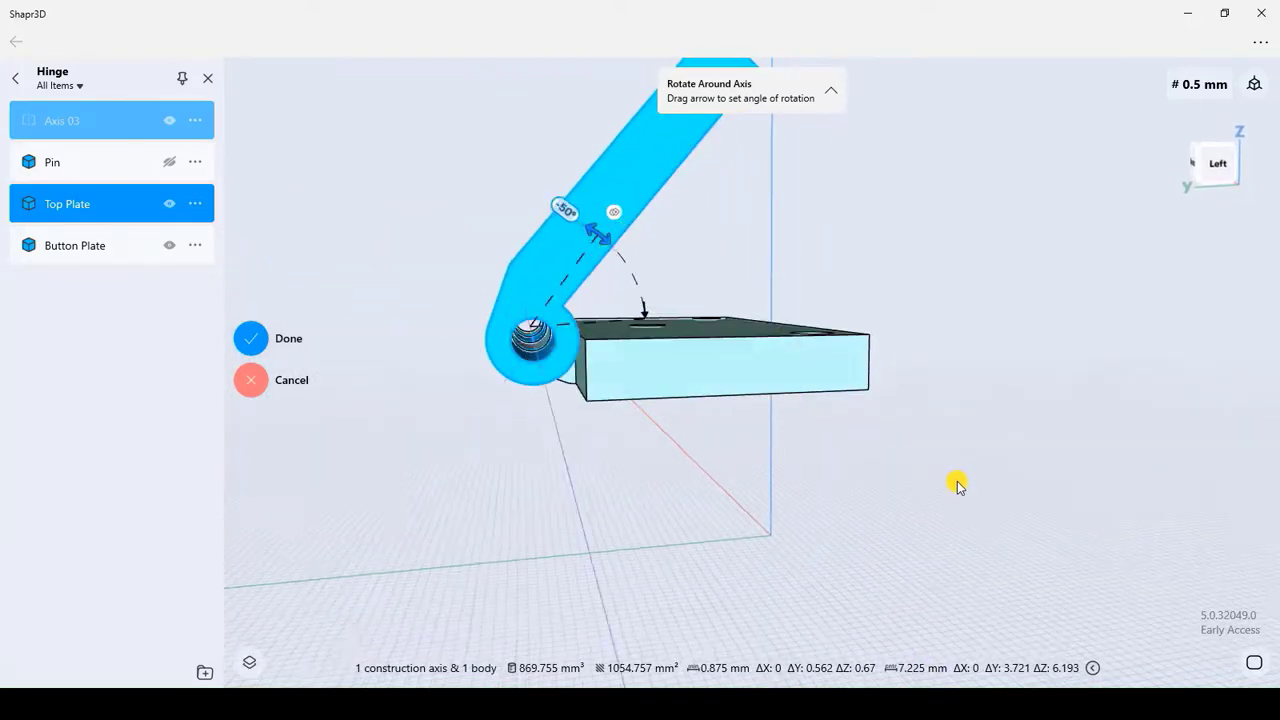
left_click(571, 209)
left_click(594, 232)
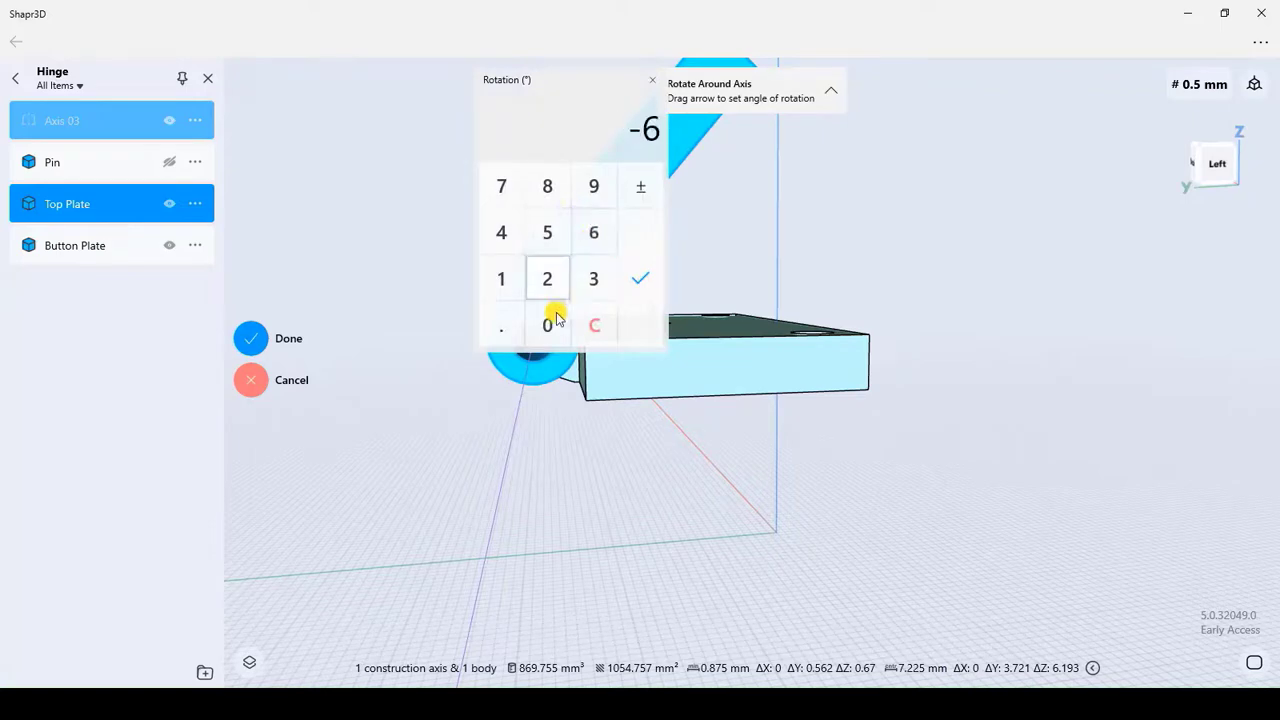
left_click(549, 326)
left_click(640, 279)
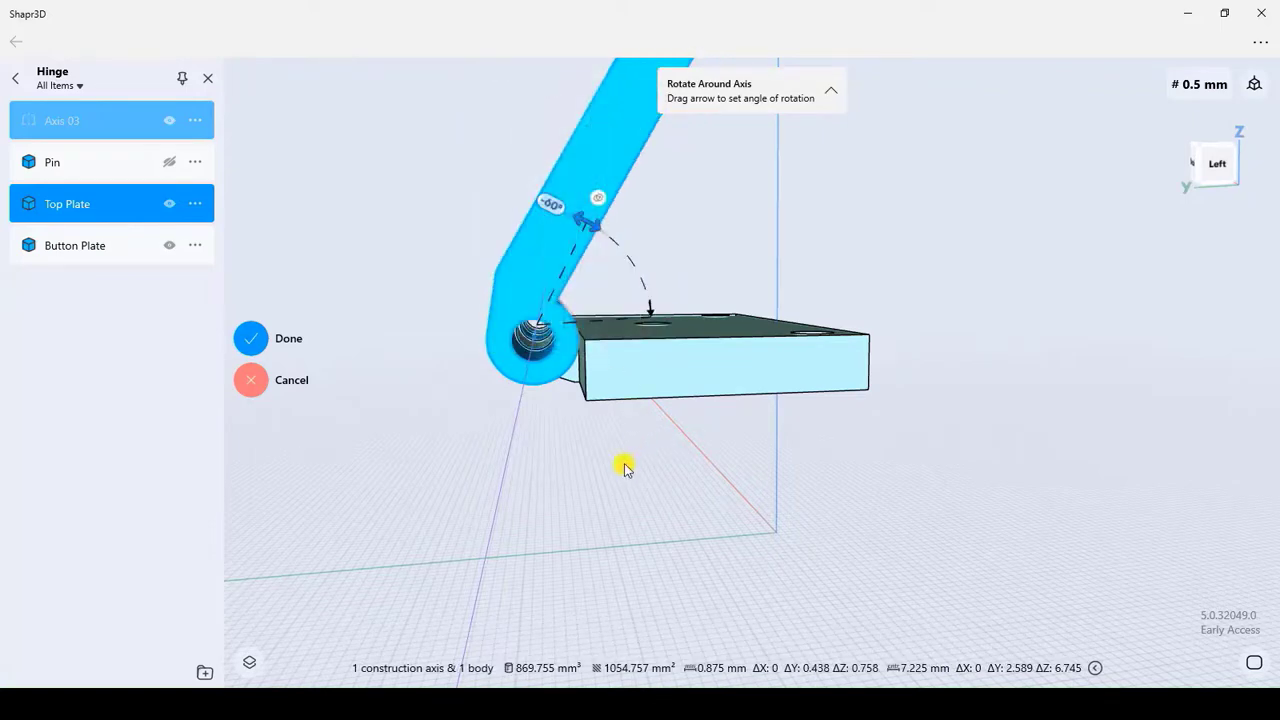
left_click(283, 340)
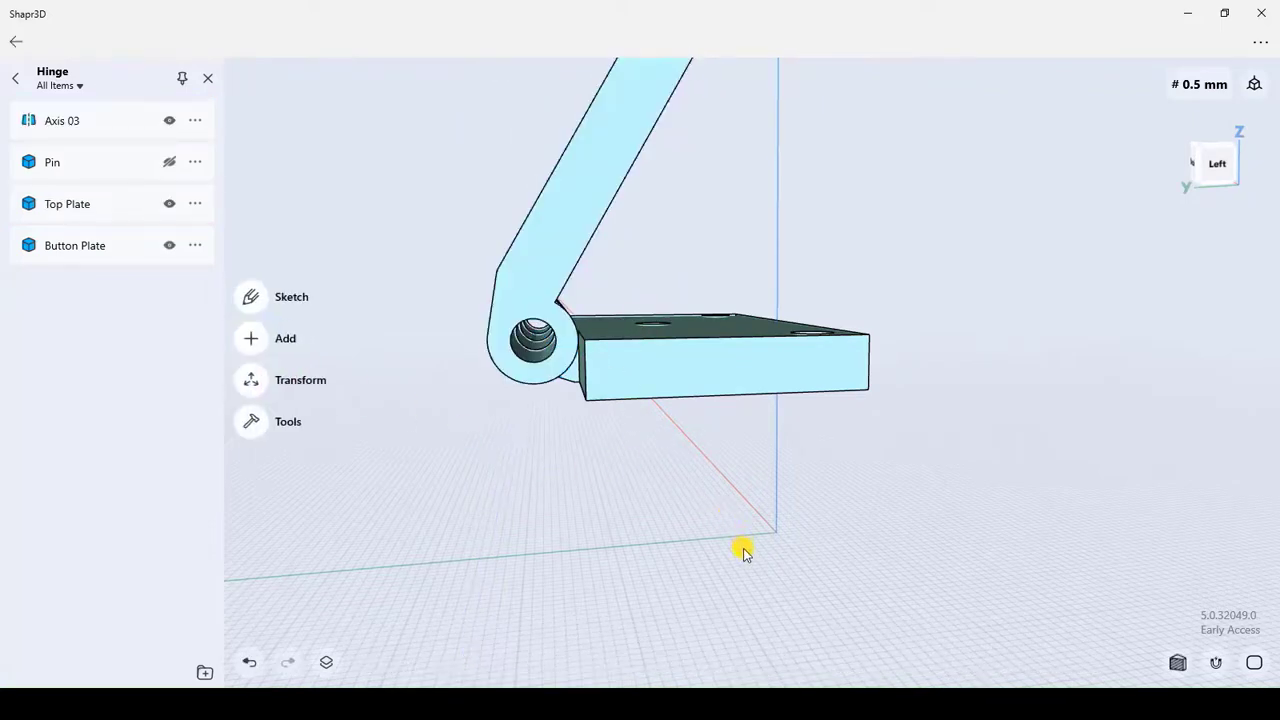
Close the Hinge folder's item list.
scroll(806, 502, "down", 3)
right_click_drag(866, 435, 818, 453)
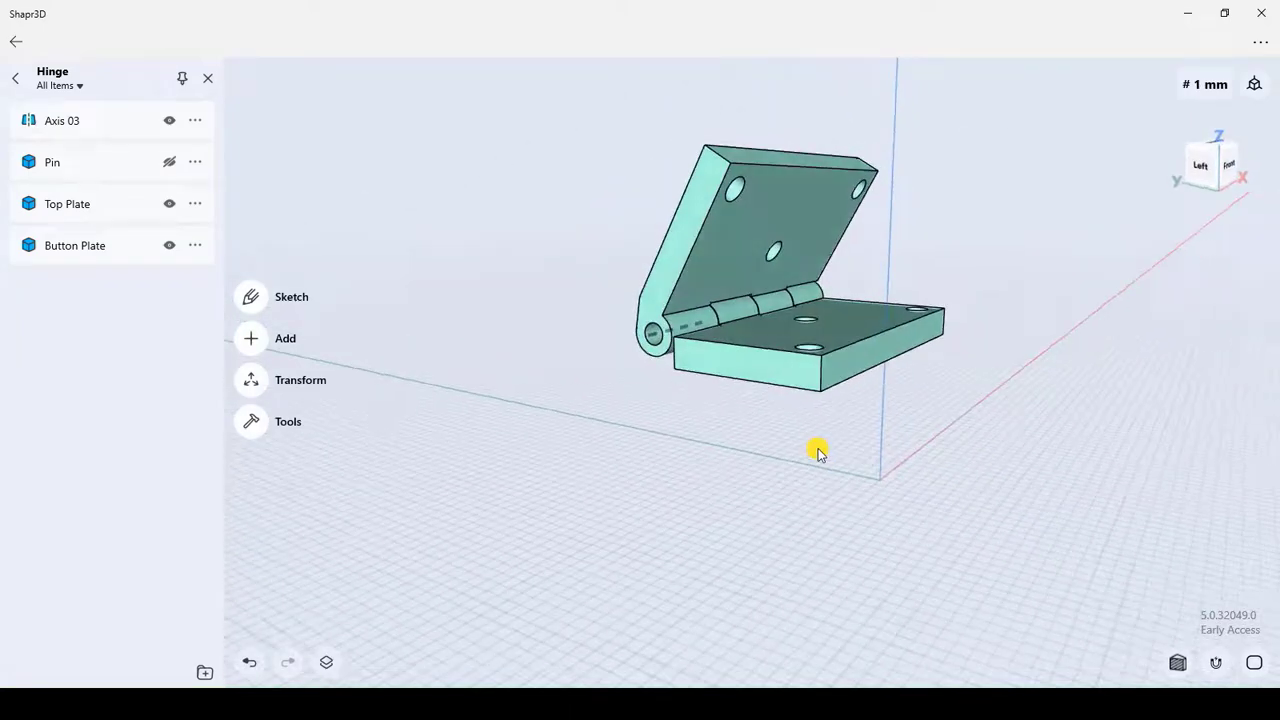
left_click(208, 84)
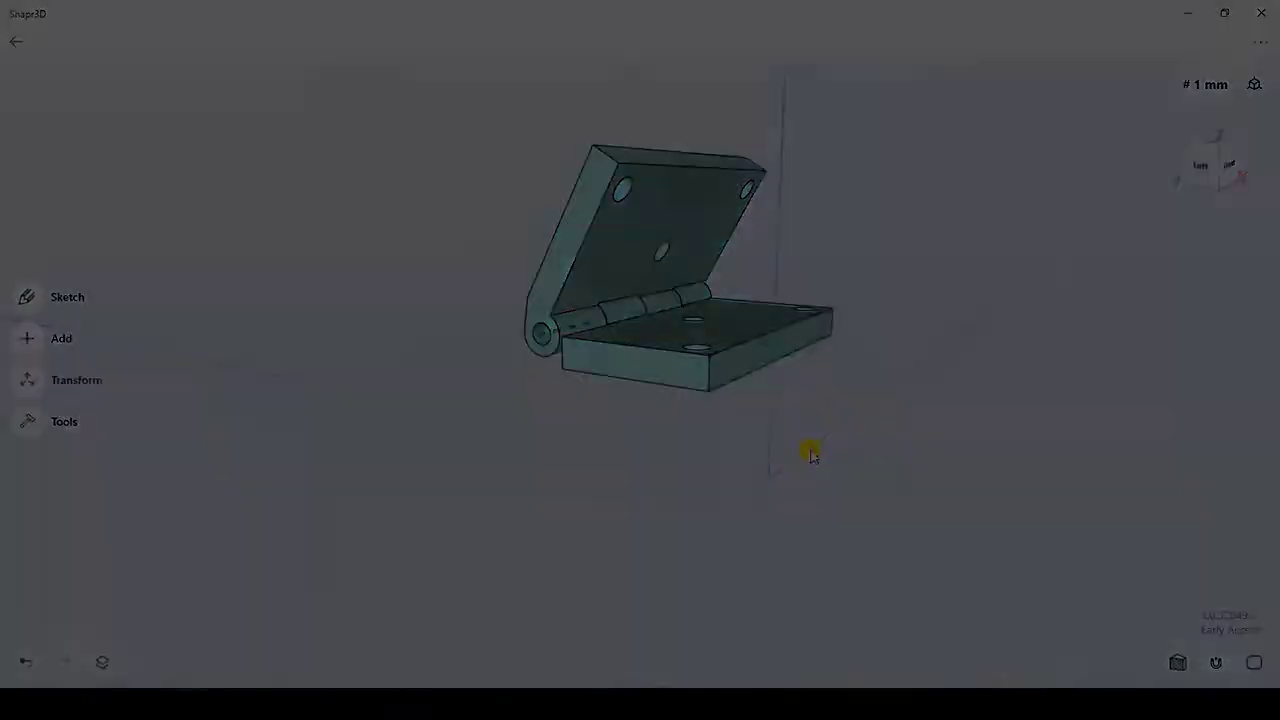